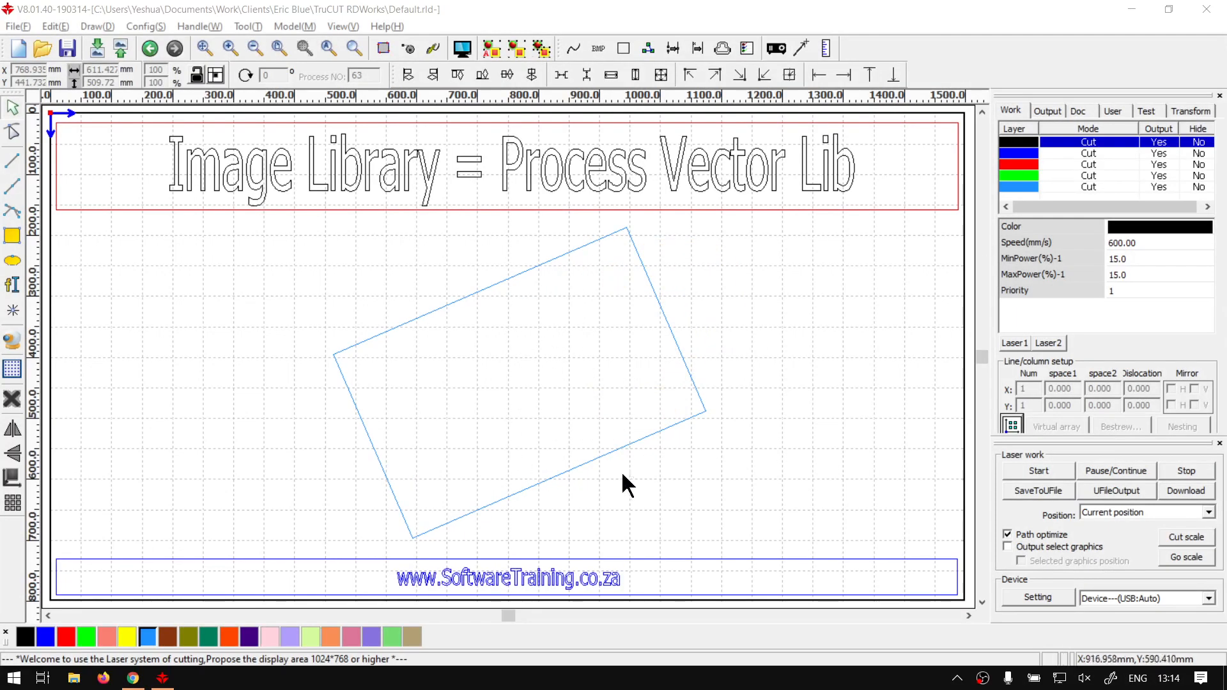
- Delete the tilted blue rectangle between the title and the website banner
click(650, 429)
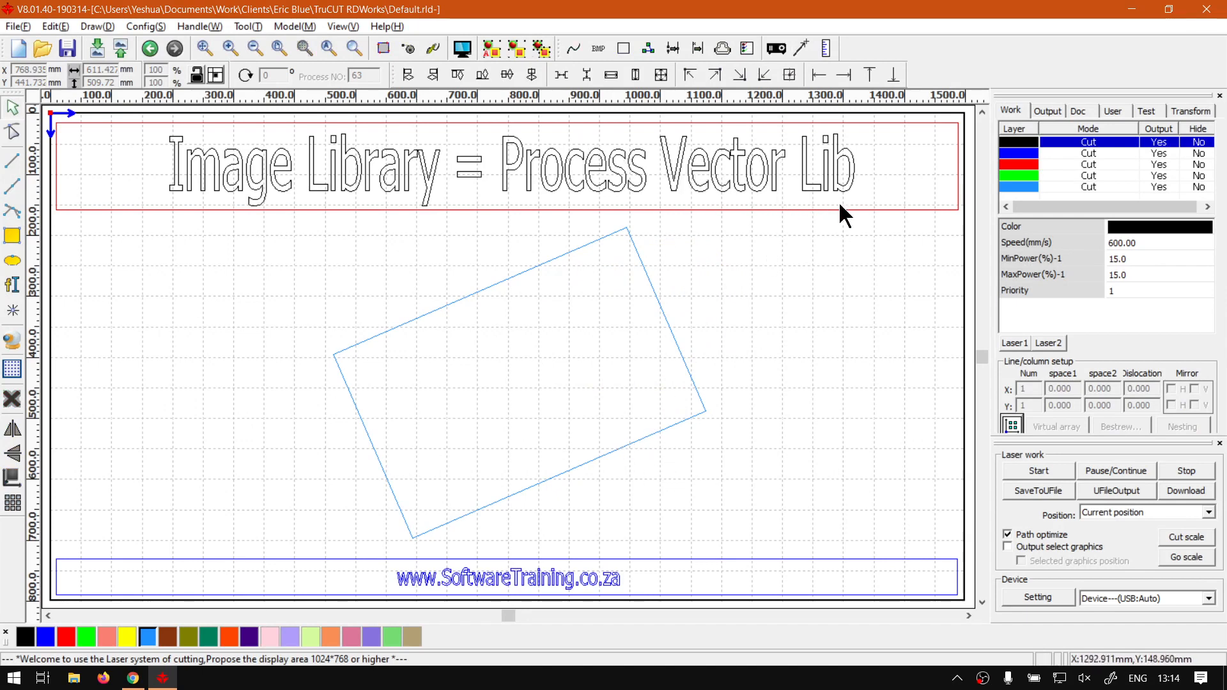
click(654, 294)
key(Delete)
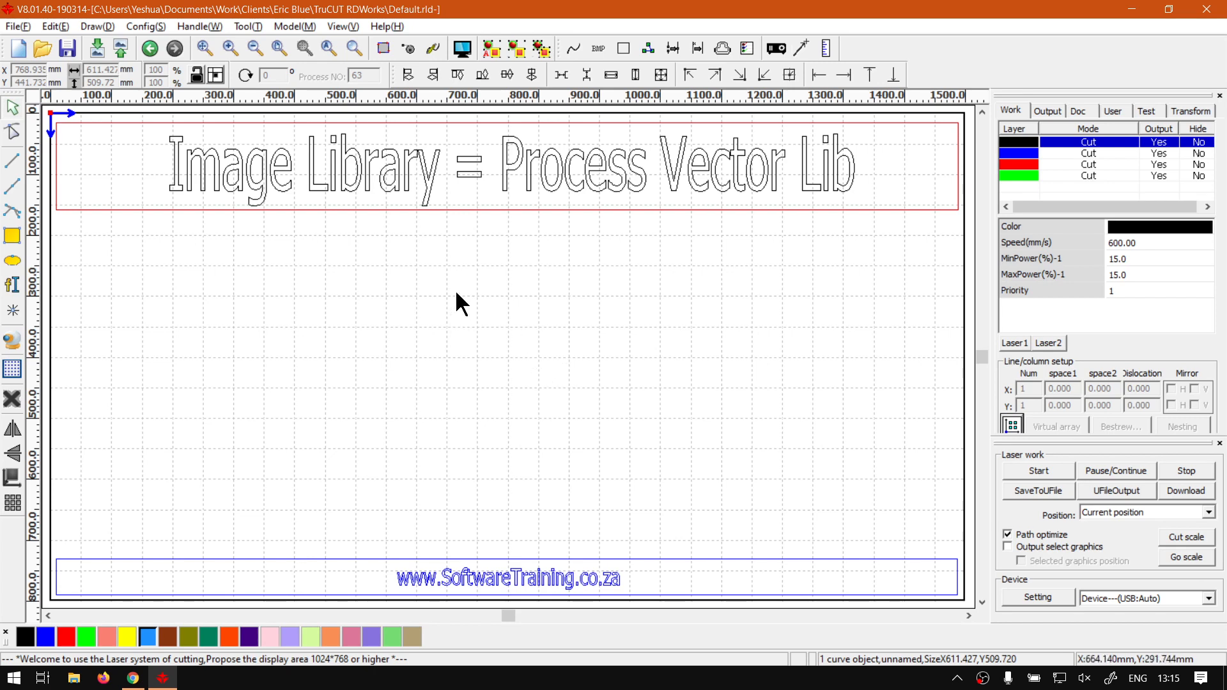
- Open the recent file ShapesTest.rld and draw a circle about 325 mm in diameter near the middle of the work area
click(18, 26)
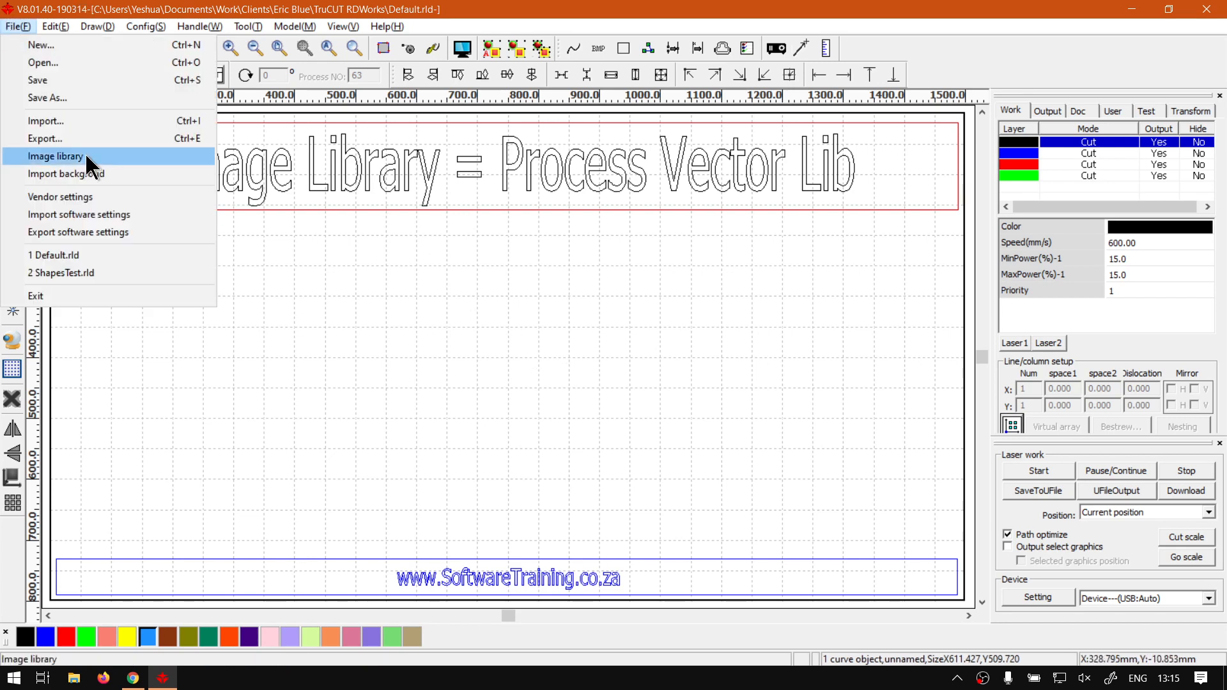
click(127, 273)
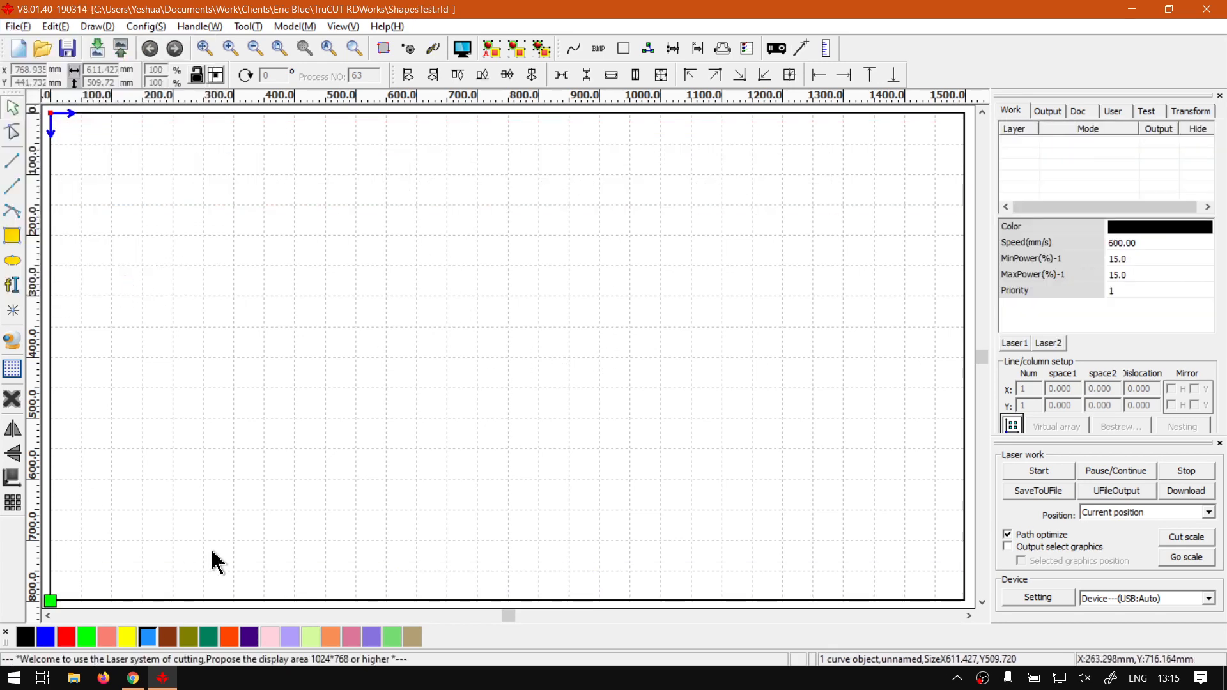
click(12, 261)
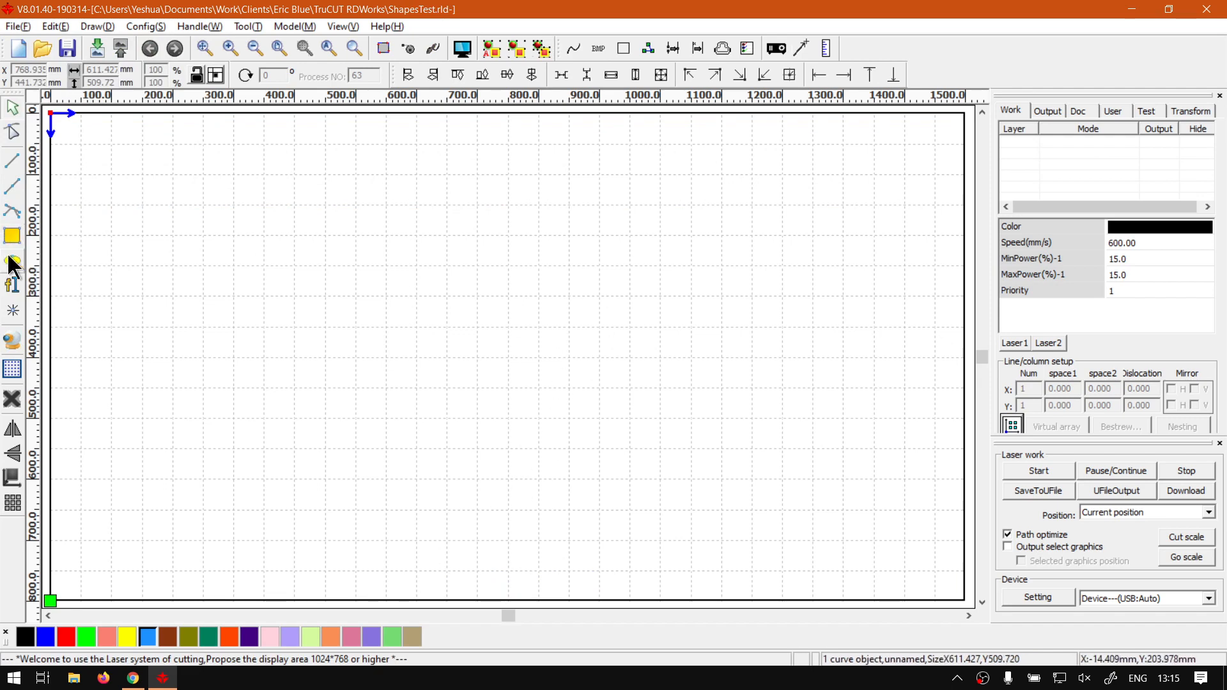
drag(418, 243, 610, 437)
click(7, 100)
click(634, 468)
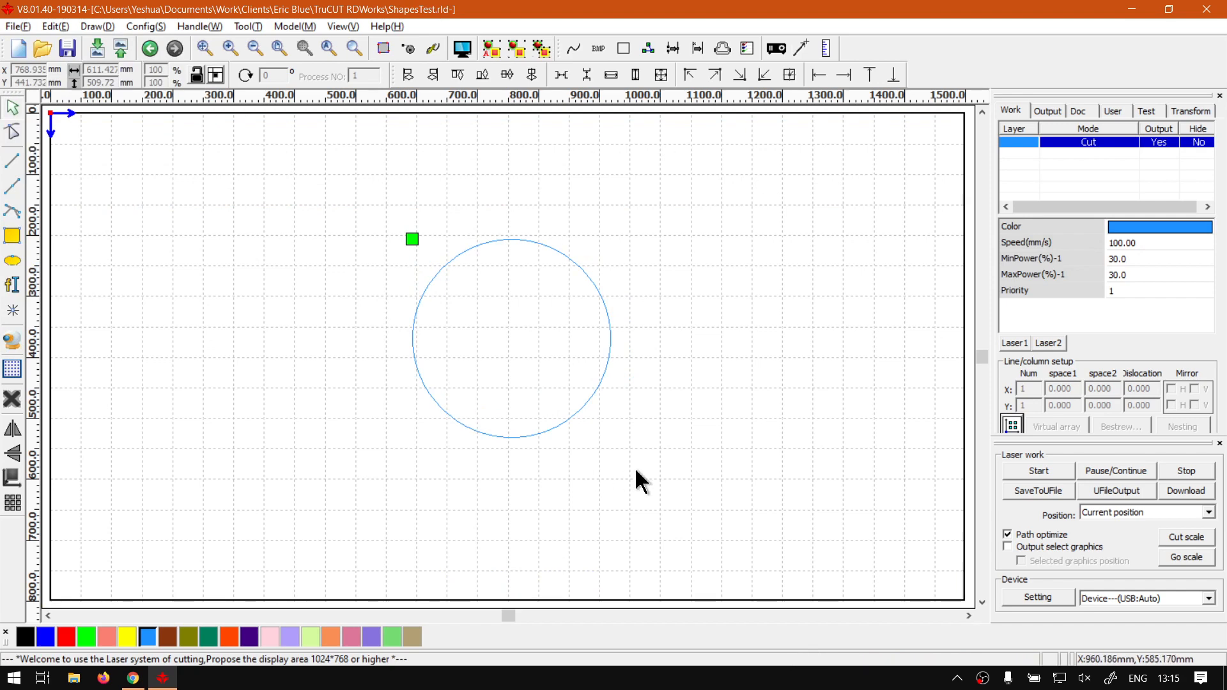
click(589, 401)
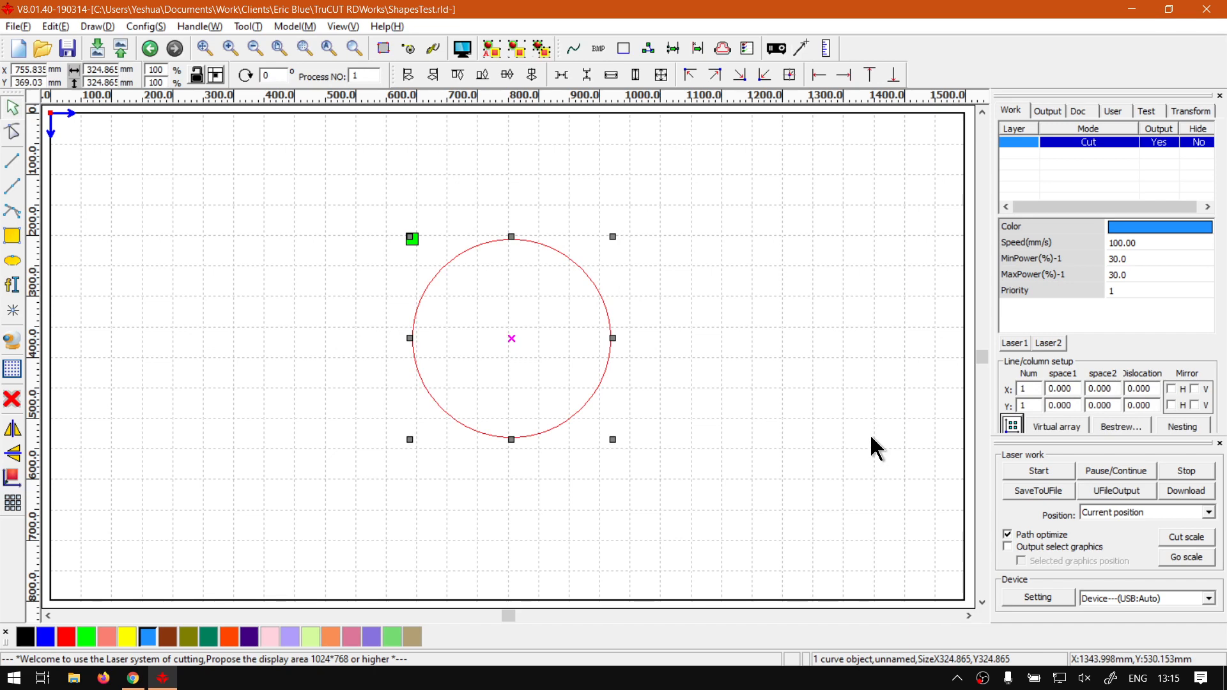
click(789, 399)
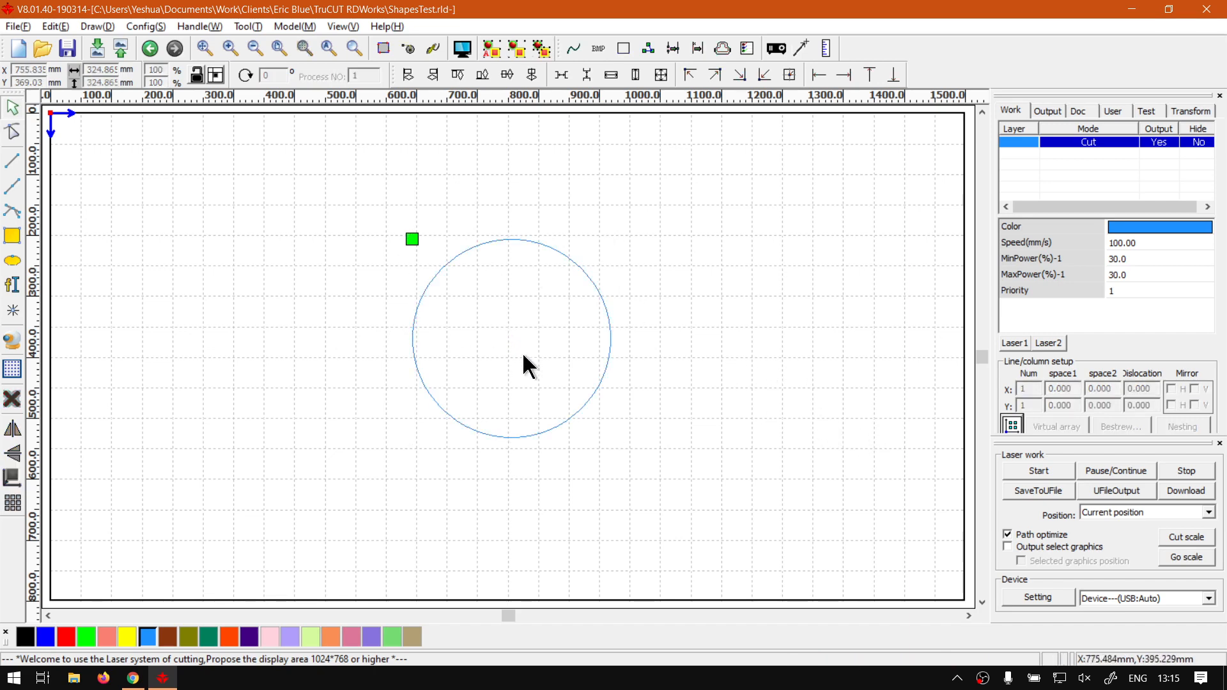
- Export the circle as an .ai file over the existing ShapesTest.ai in the TruCUT RDWorks folder
click(17, 26)
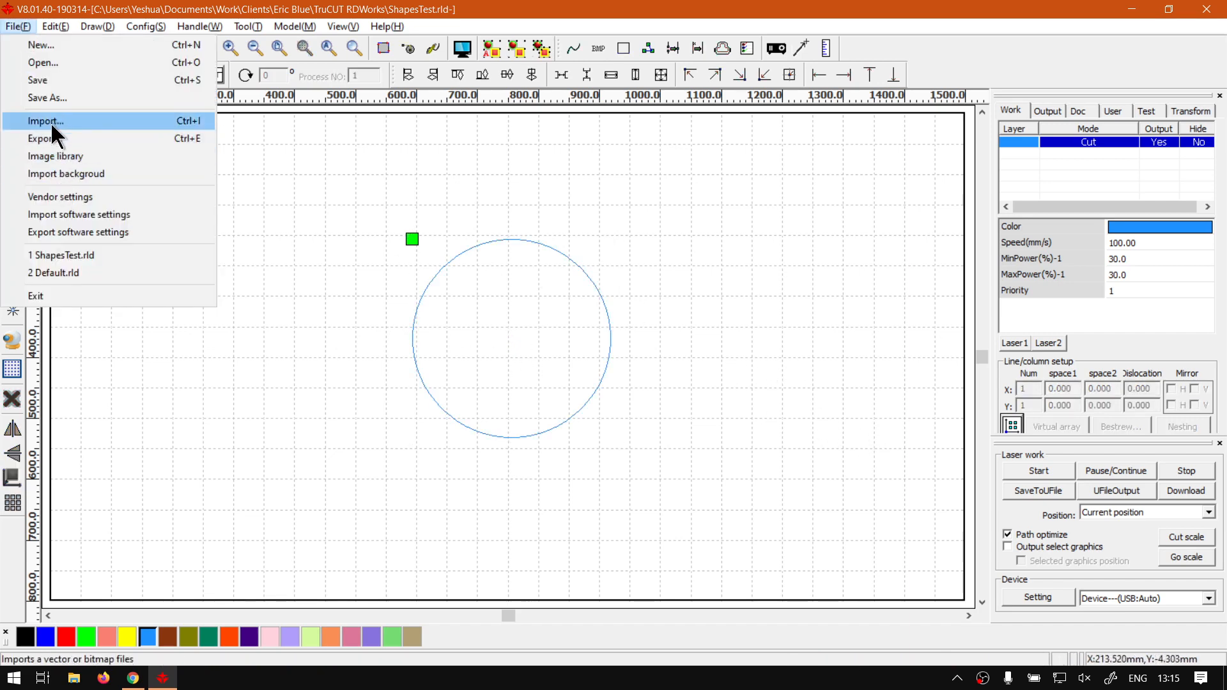
click(16, 27)
click(16, 27)
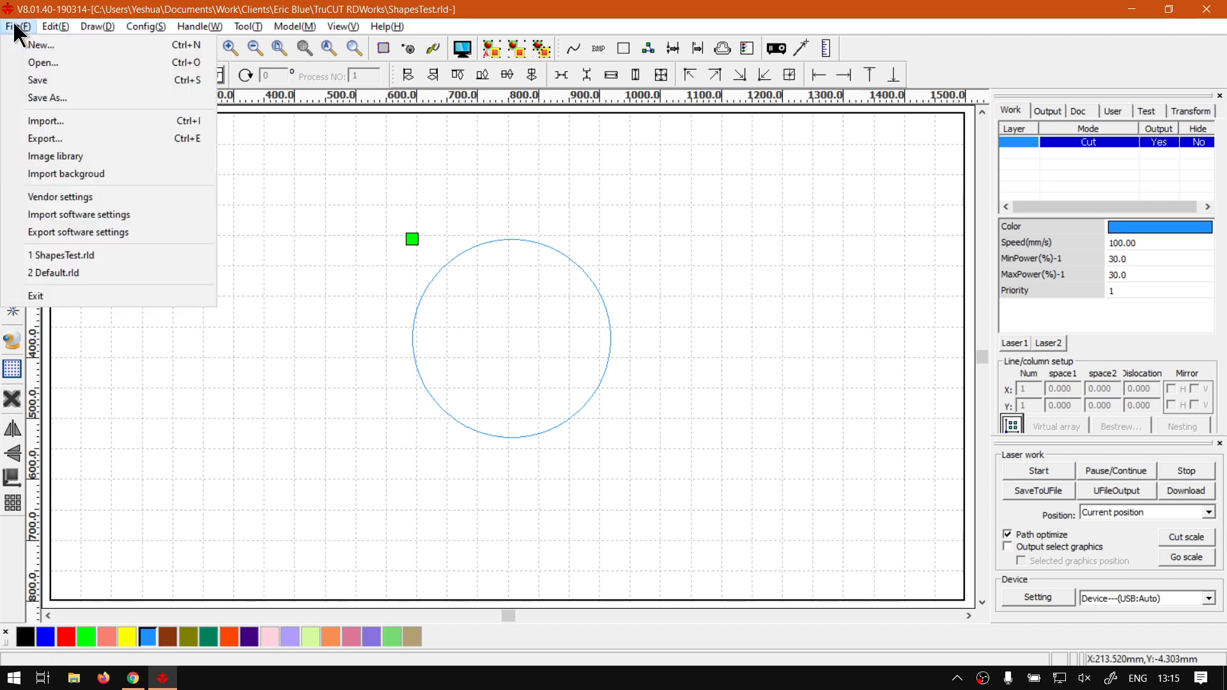
click(63, 137)
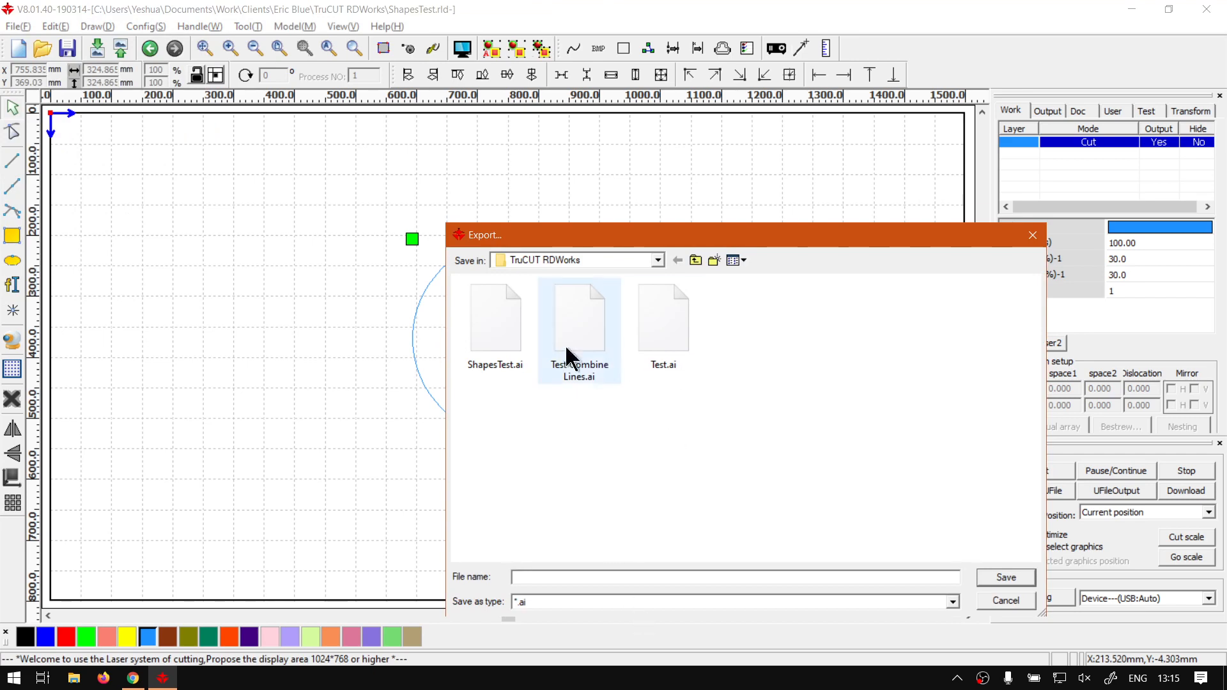
click(500, 355)
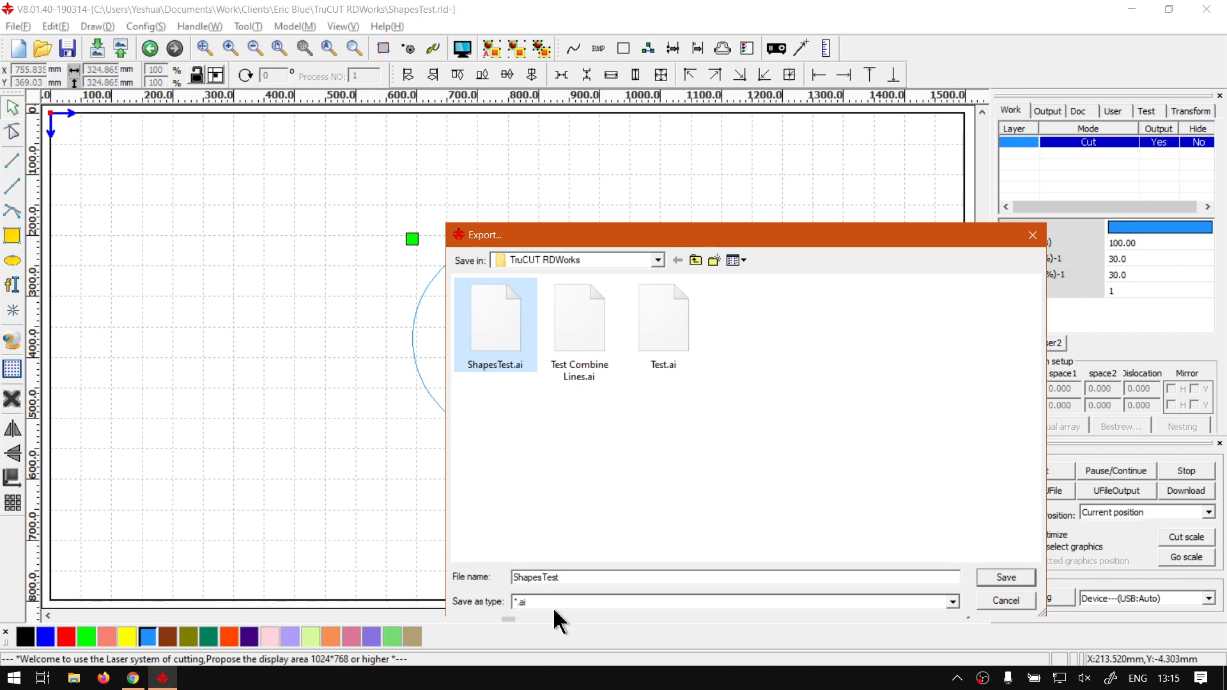
click(1010, 577)
click(654, 345)
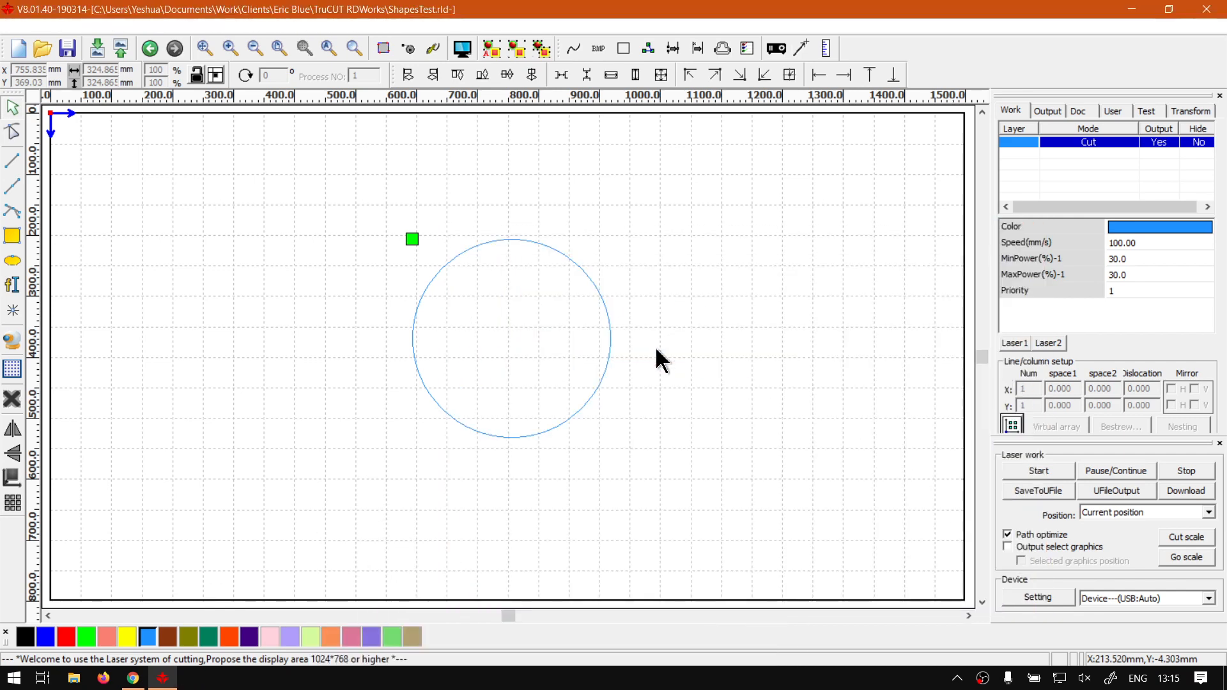
click(655, 371)
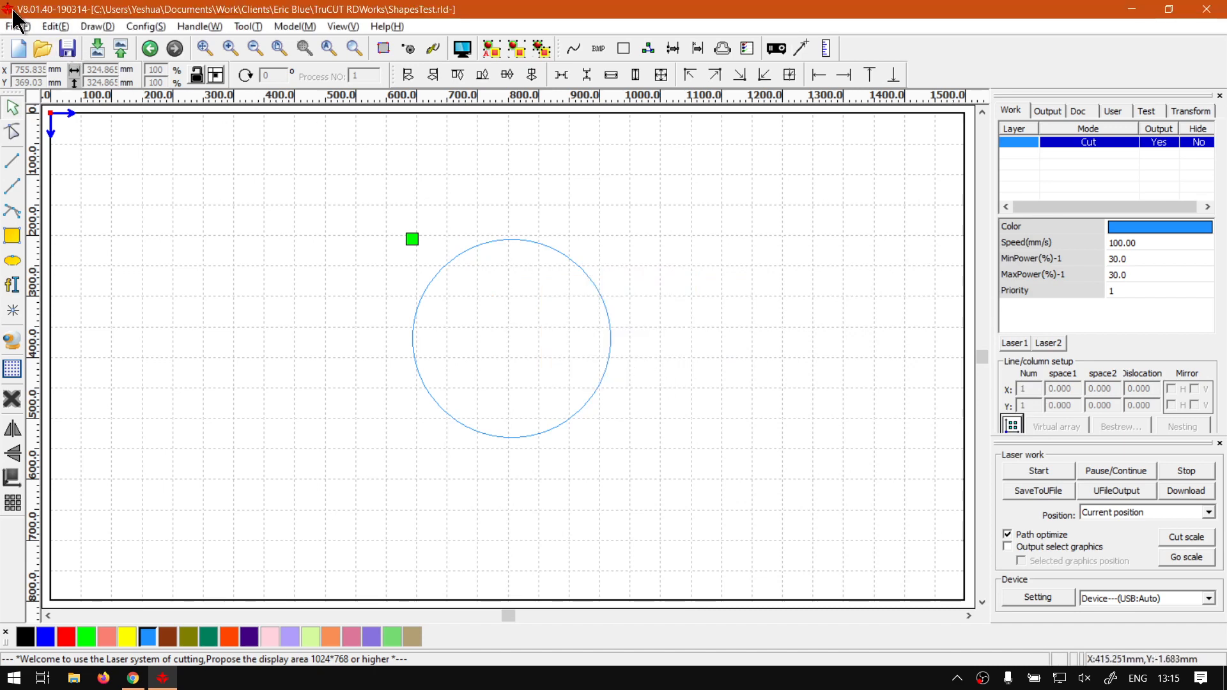
- Reopen the recent file Default.rld and bring up the image library, moved toward the middle of the page
click(16, 26)
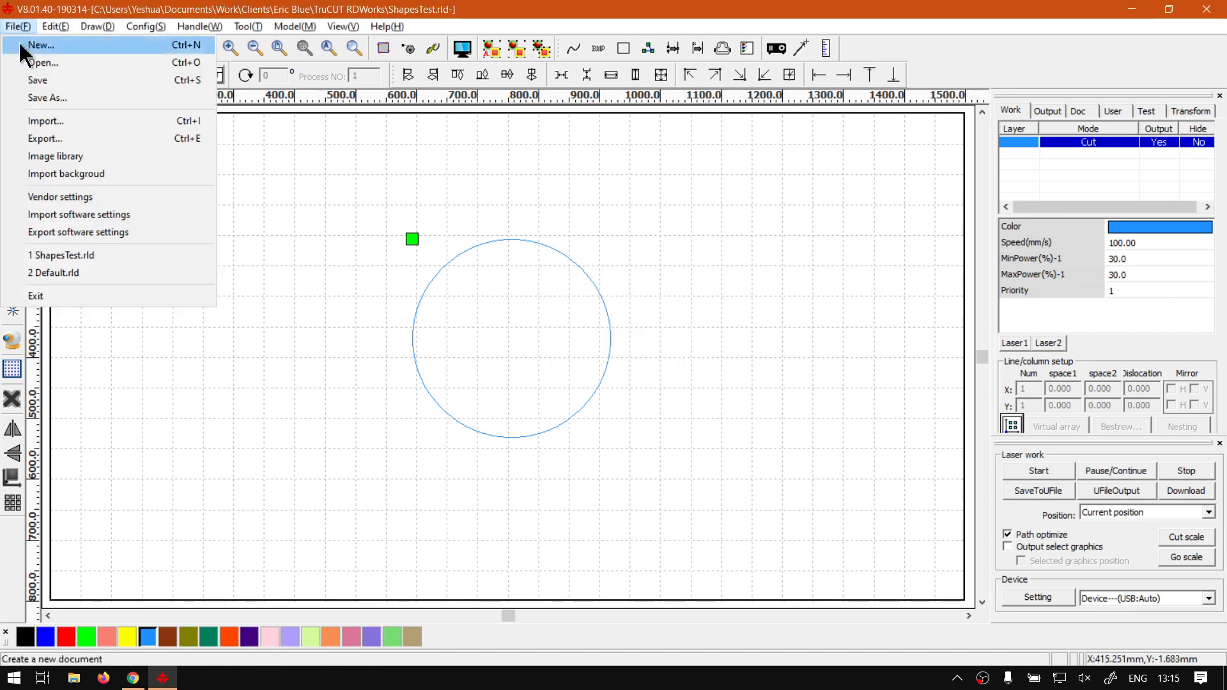
click(104, 272)
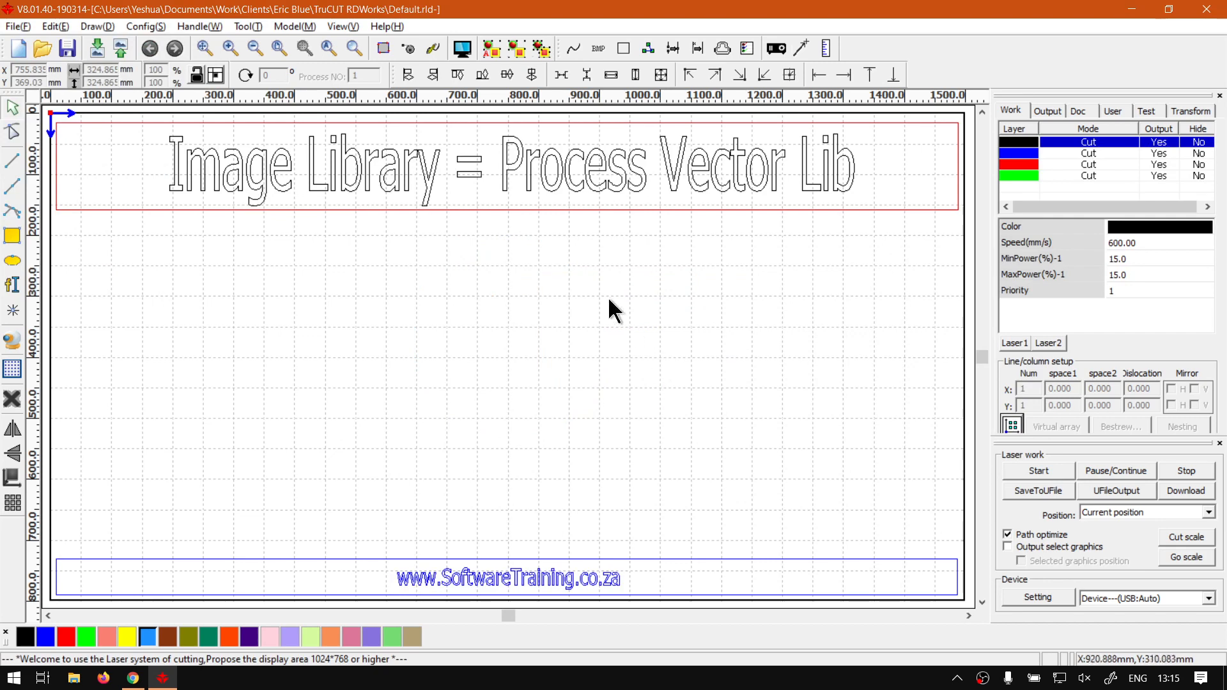
click(17, 28)
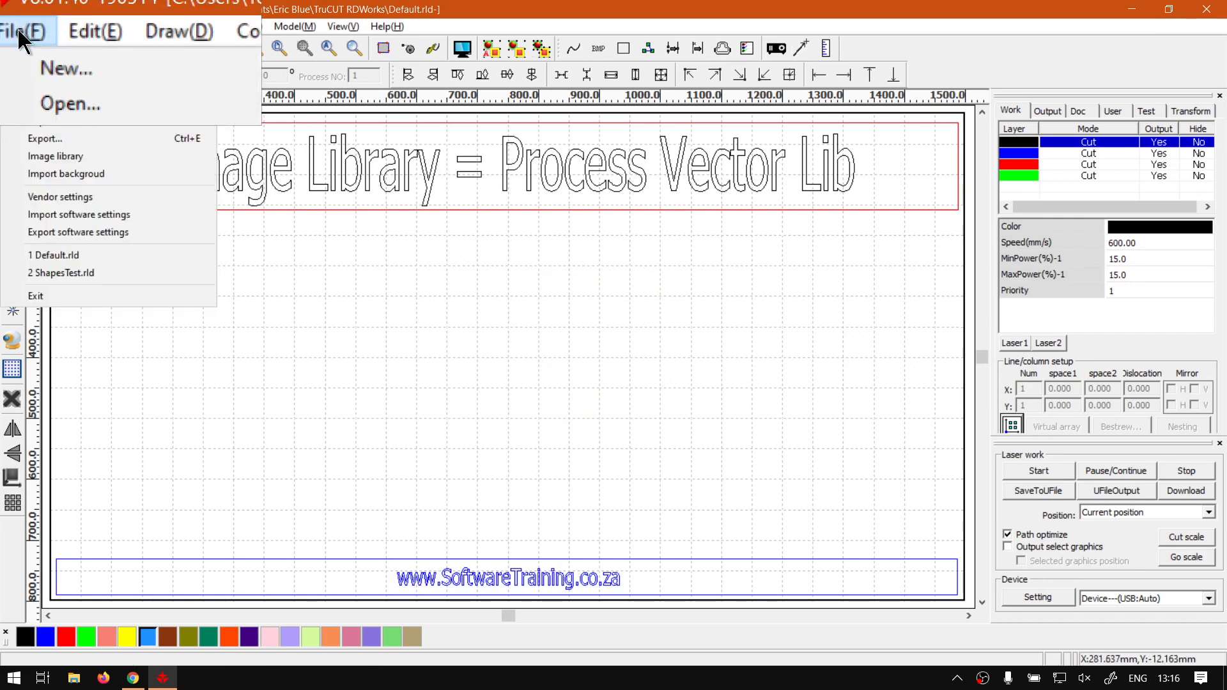
click(50, 158)
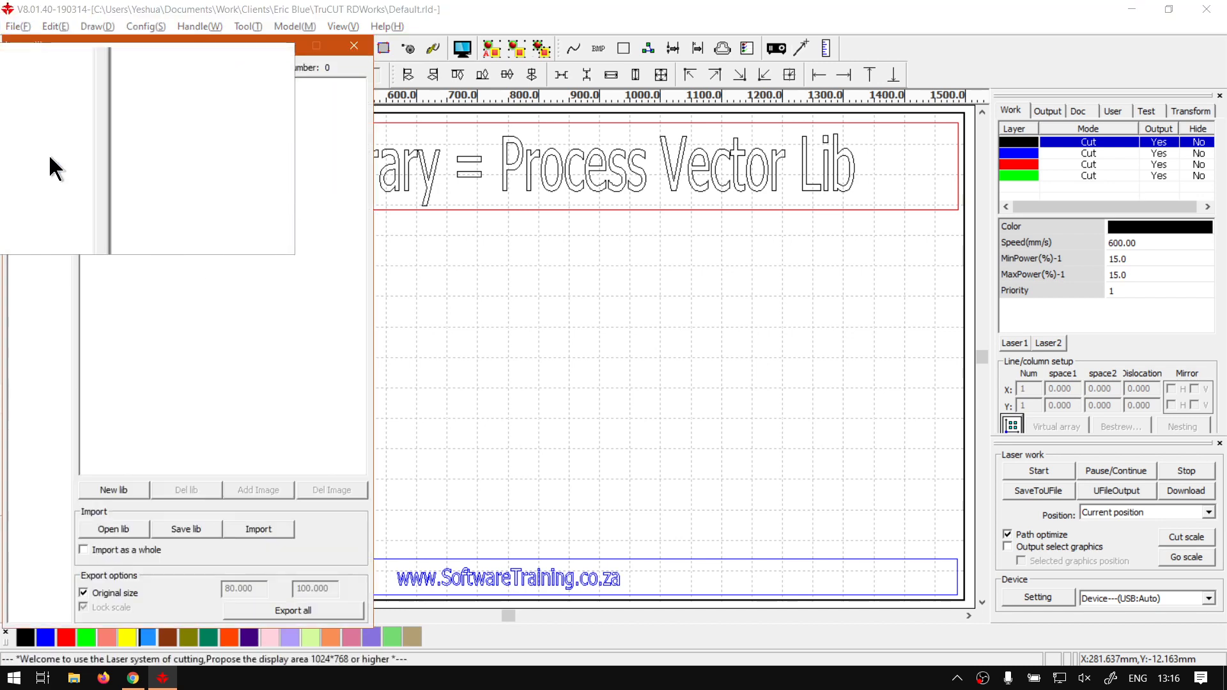
drag(149, 48, 483, 43)
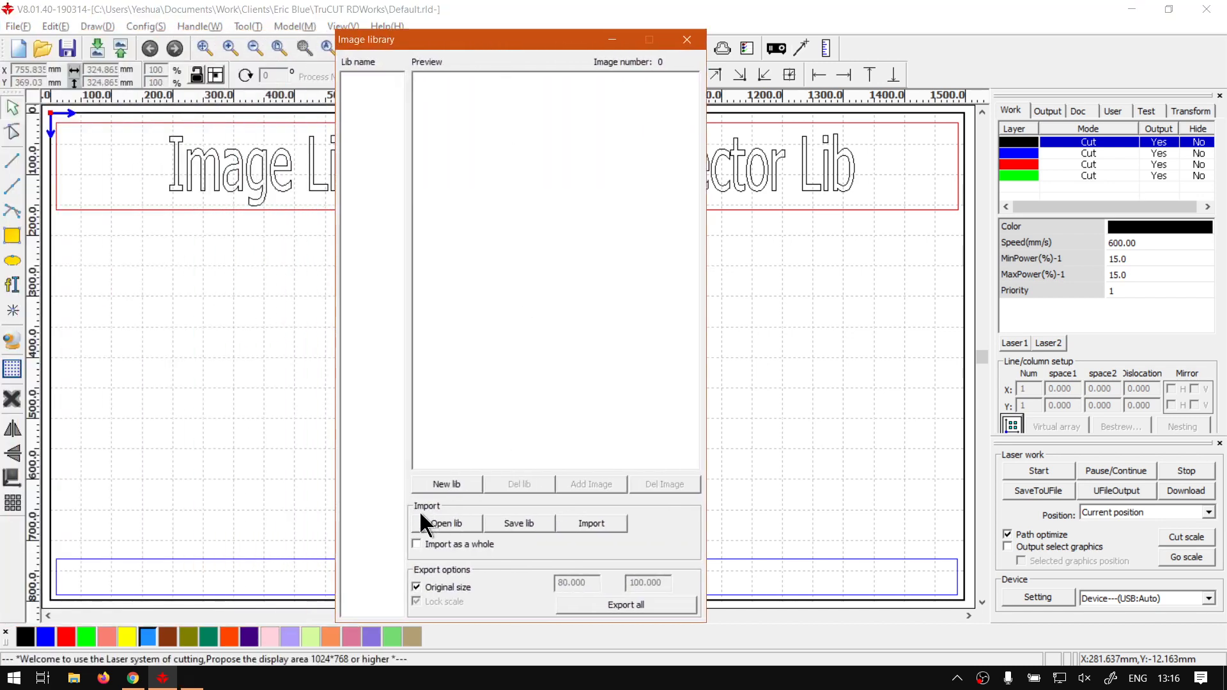
- Create a new image library named VectorLib and save it as VectorLib.lib in the TruCUT RDWorks folder
click(447, 484)
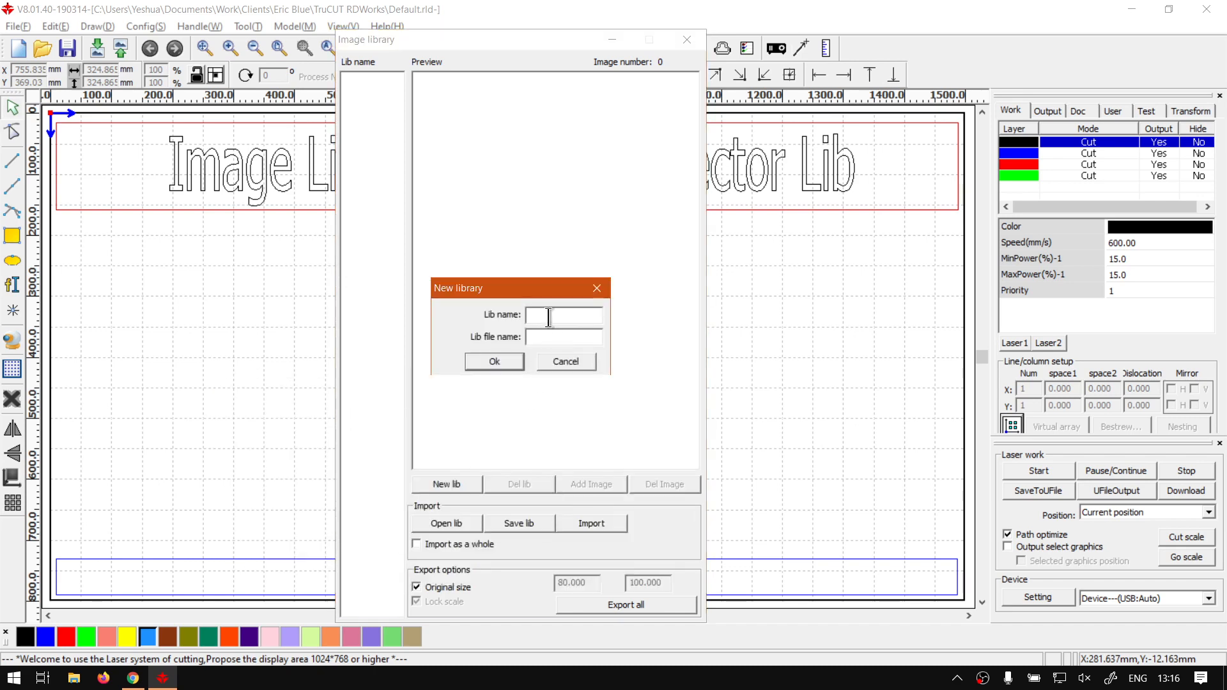
text(VectorLib)
click(486, 364)
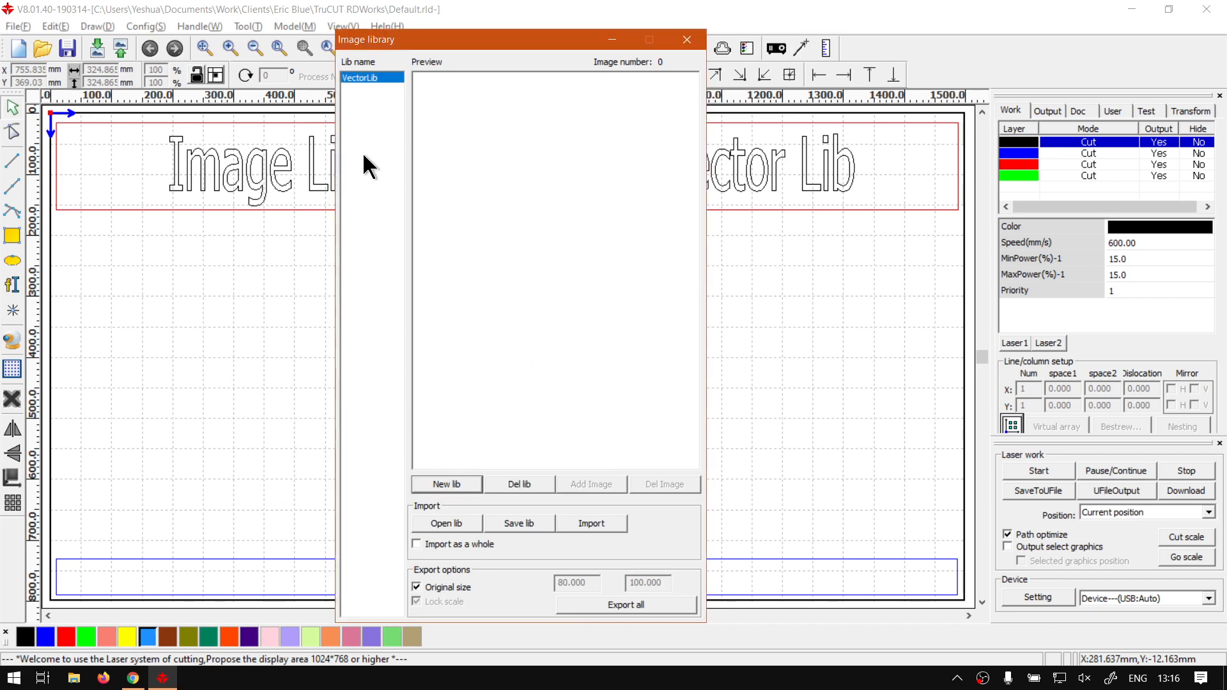
click(524, 525)
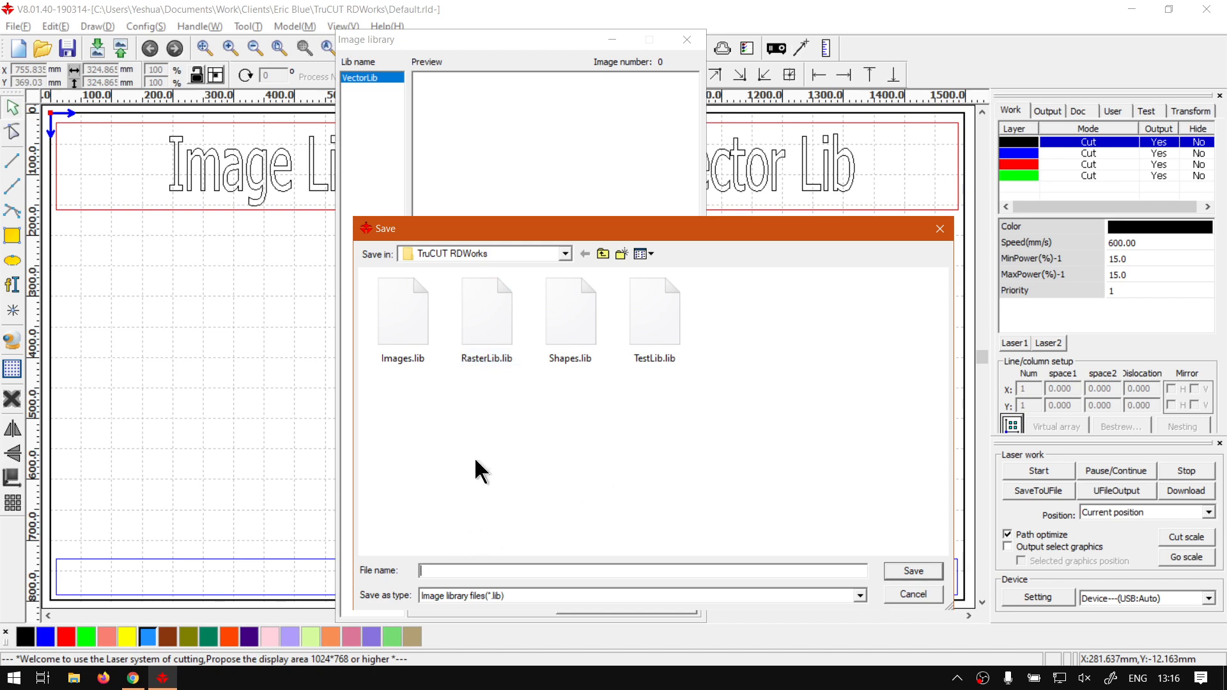
text(VectorLib)
click(916, 568)
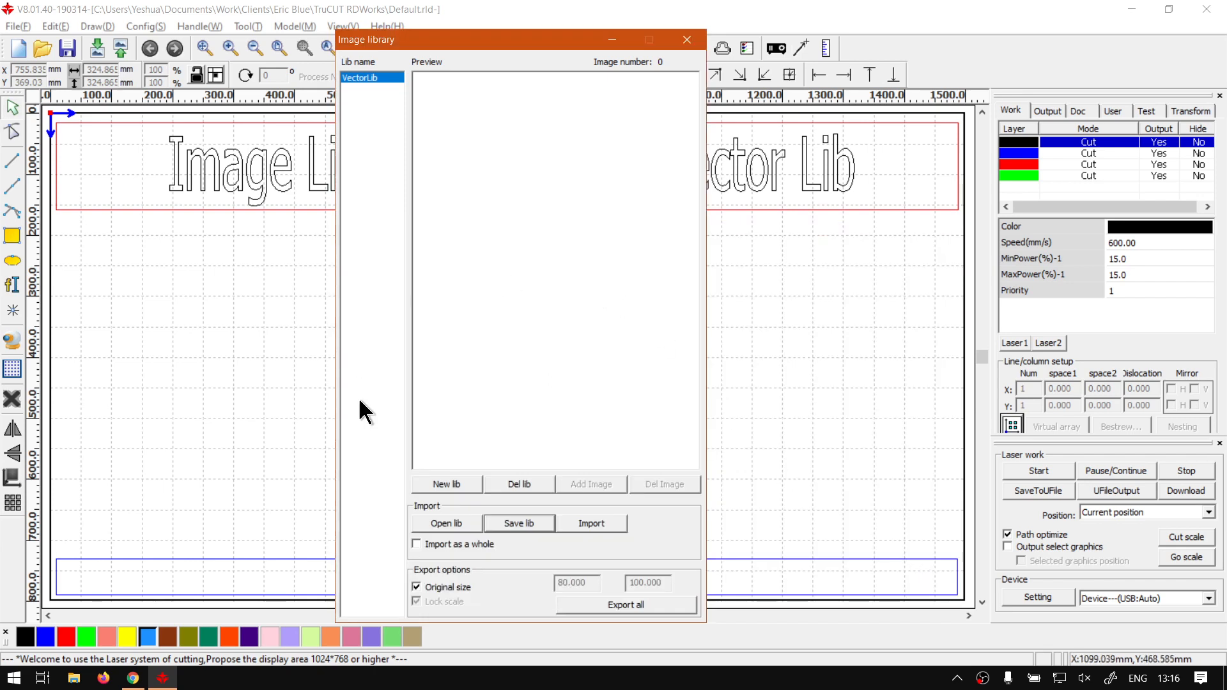
- Import ShapesTest.ai into the image library and place its circle on the empty area beside the library window
drag(572, 39, 377, 36)
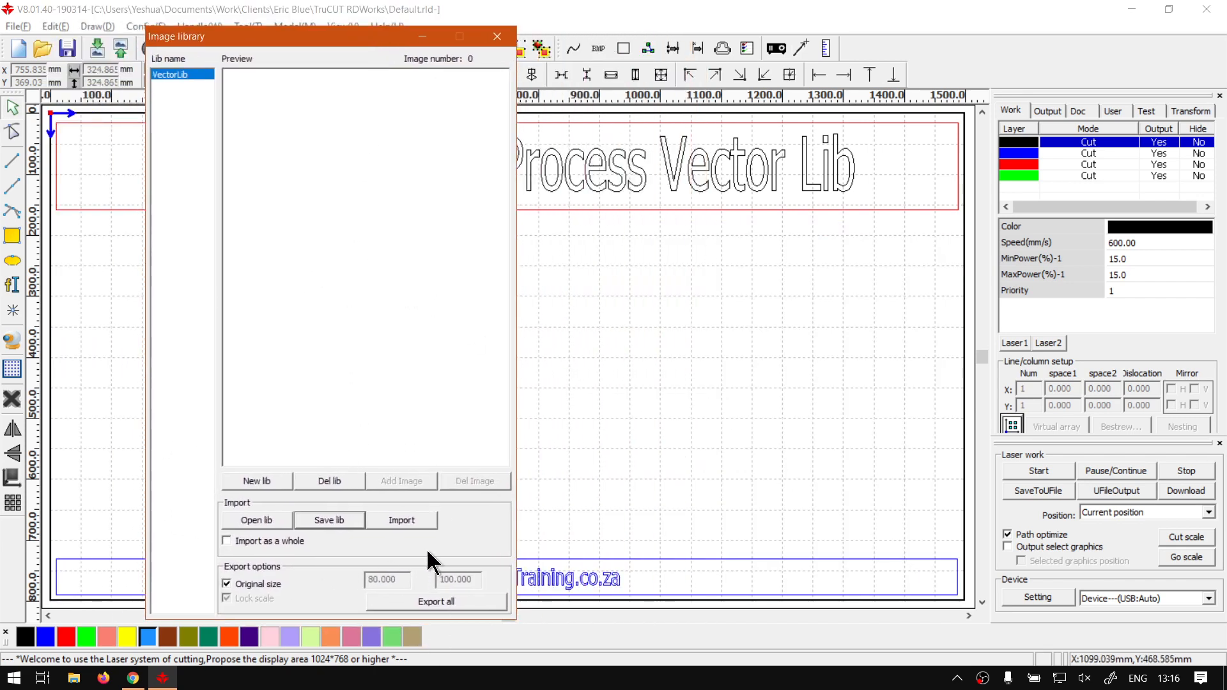
click(412, 523)
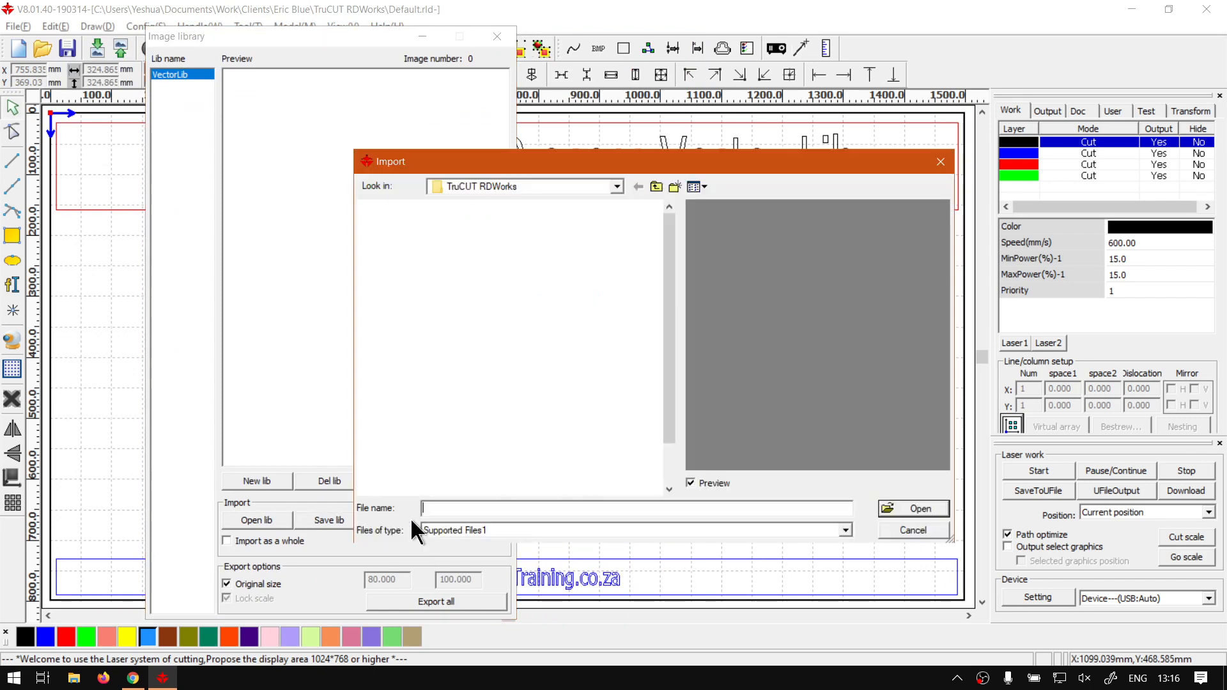
scroll(511, 300, down, 1)
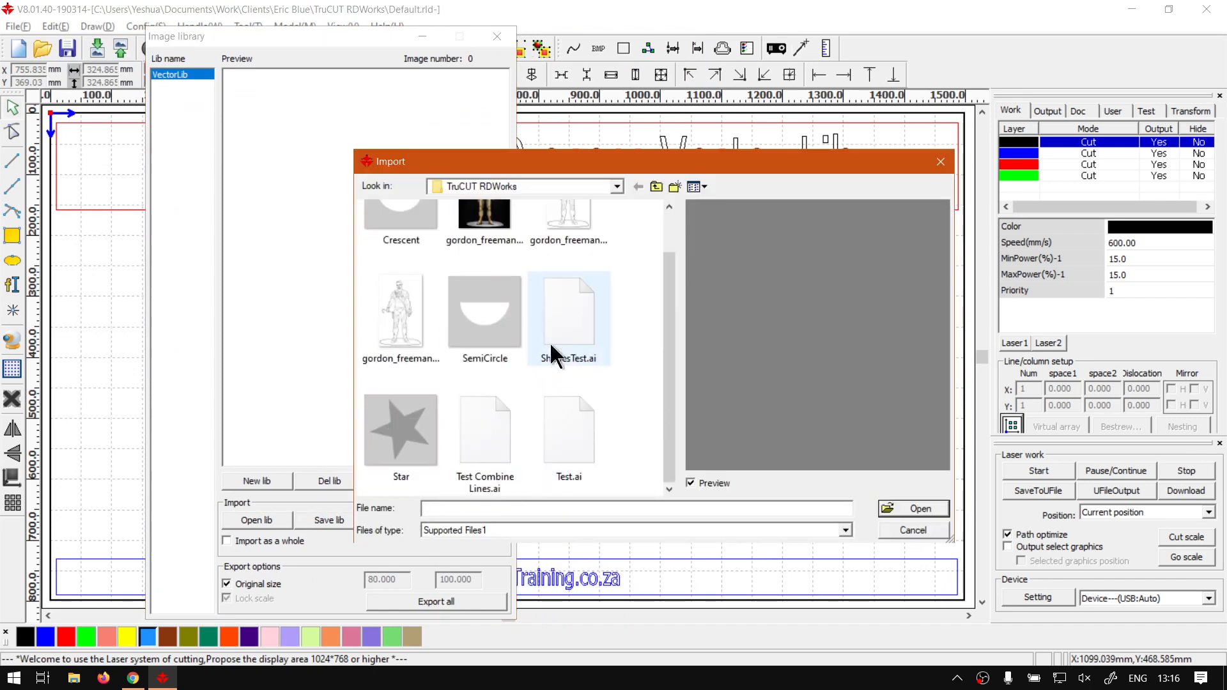
click(568, 326)
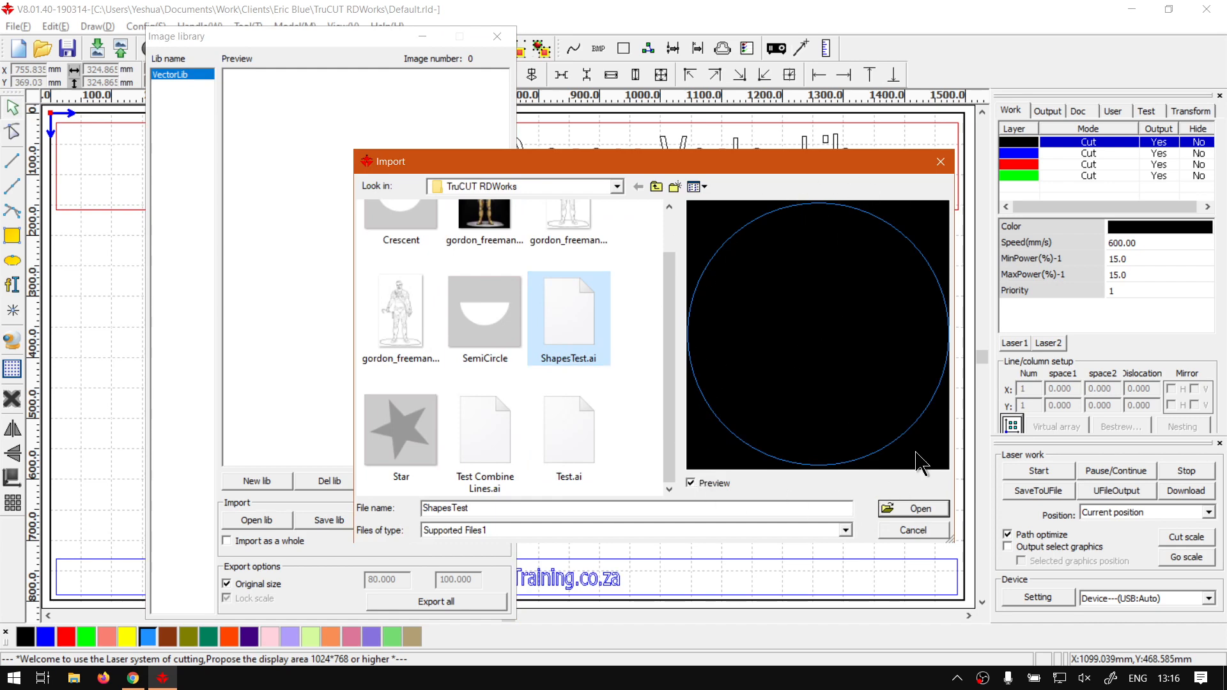
click(918, 508)
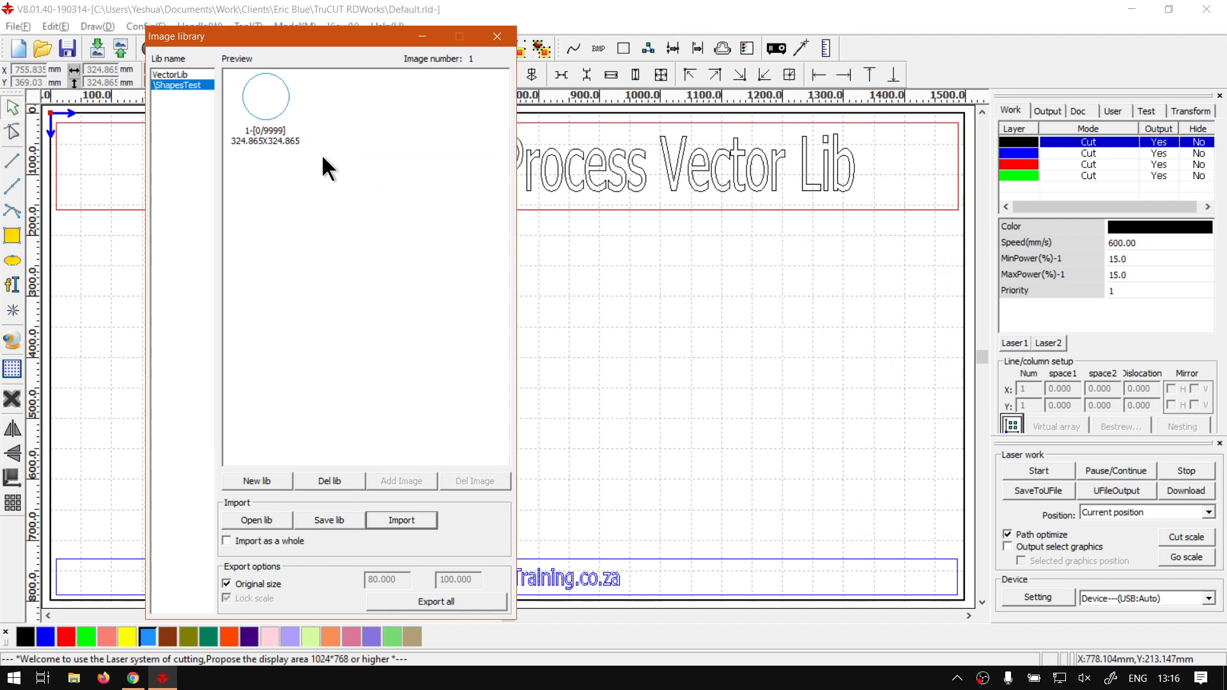
click(267, 106)
drag(267, 103, 743, 370)
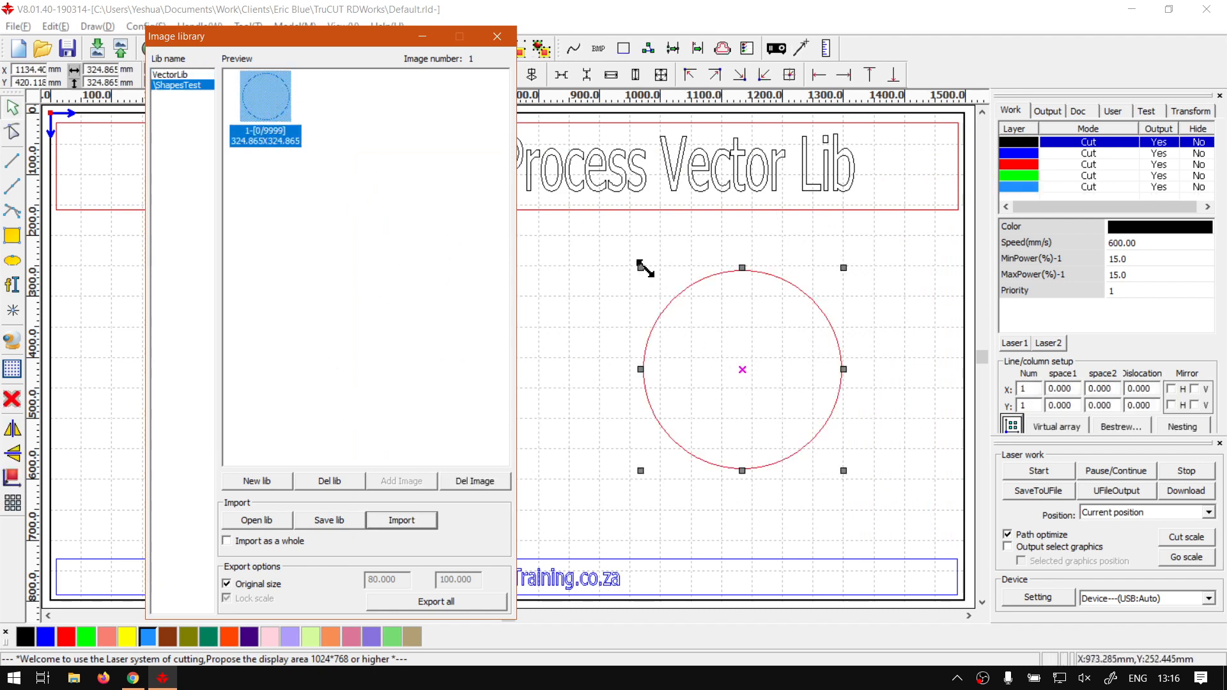
- Add the placed circle to the VectorLib library as an image named C
click(178, 75)
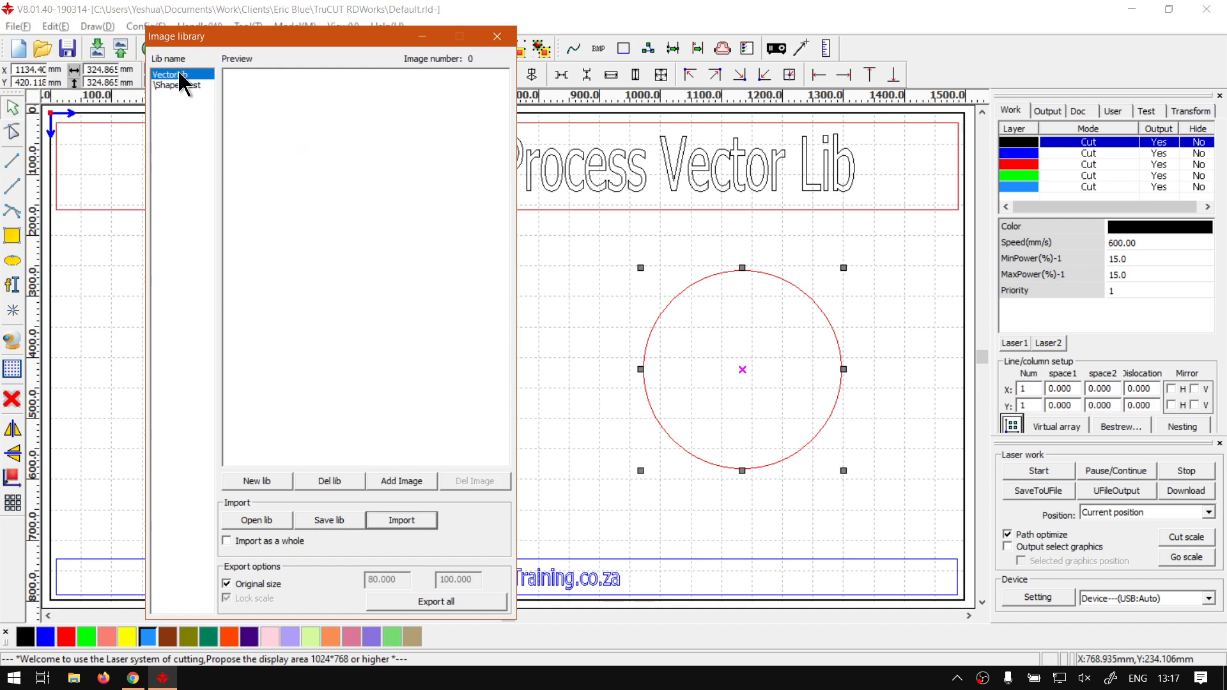
click(389, 482)
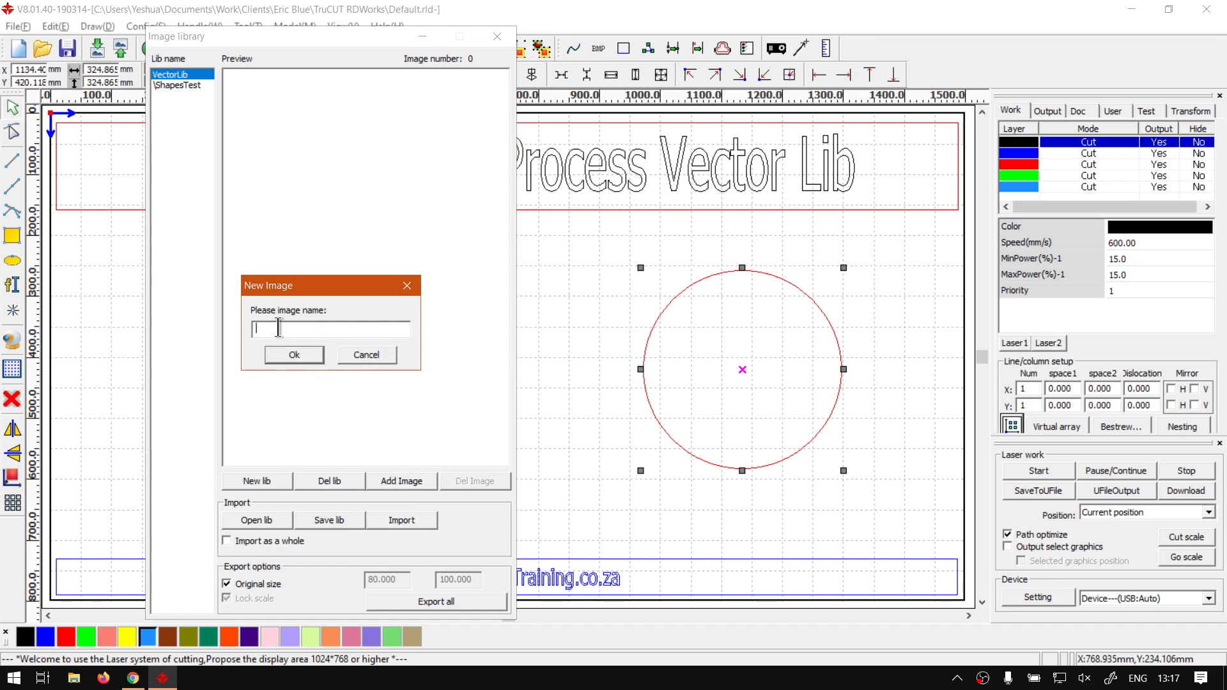
click(294, 355)
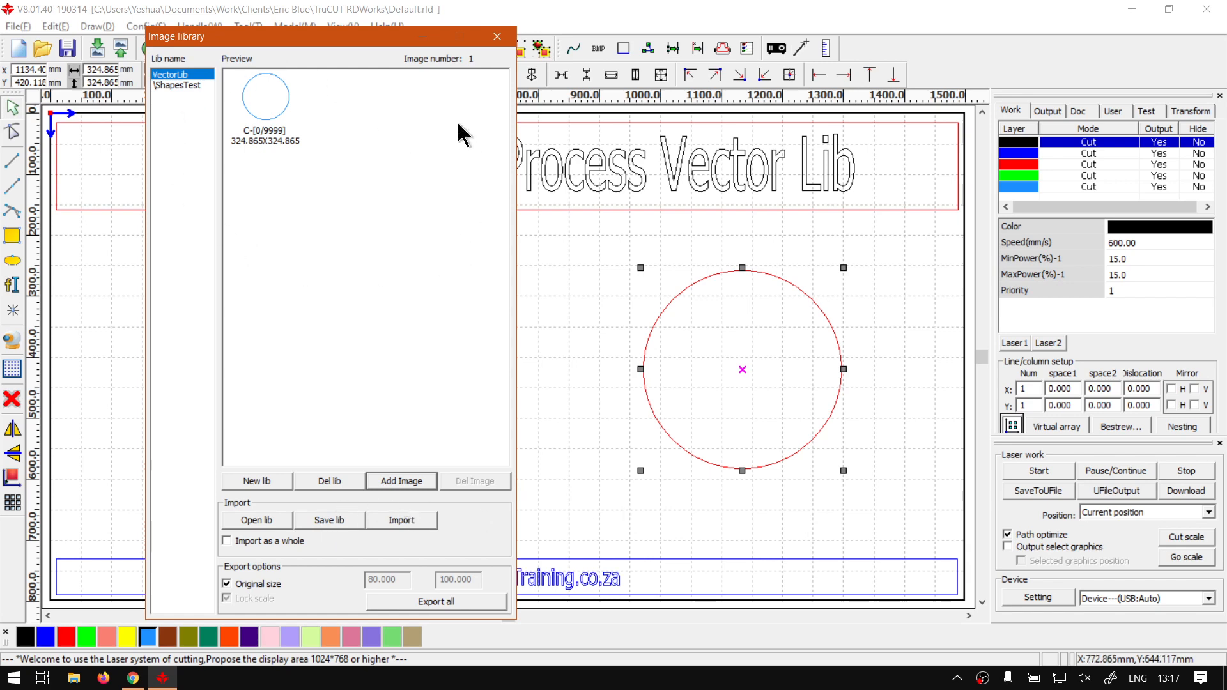
- Save the VectorLib library over the existing VectorLib.lib file in the TruCUT RDWorks folder
click(315, 519)
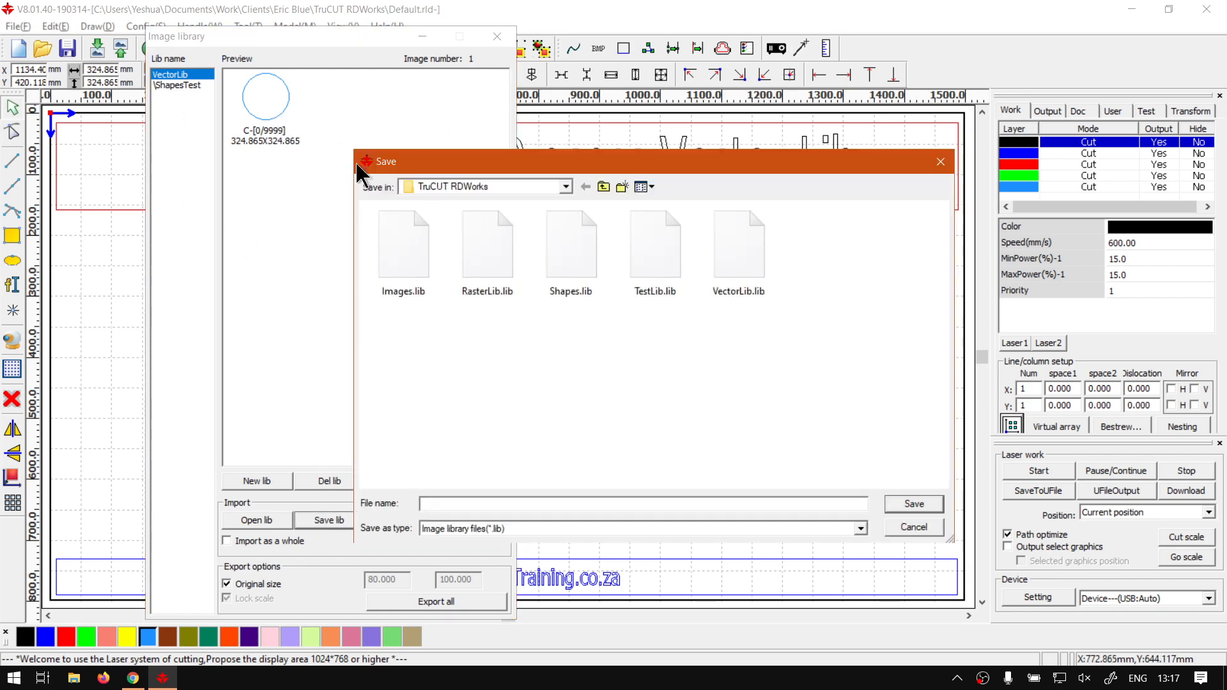
click(473, 236)
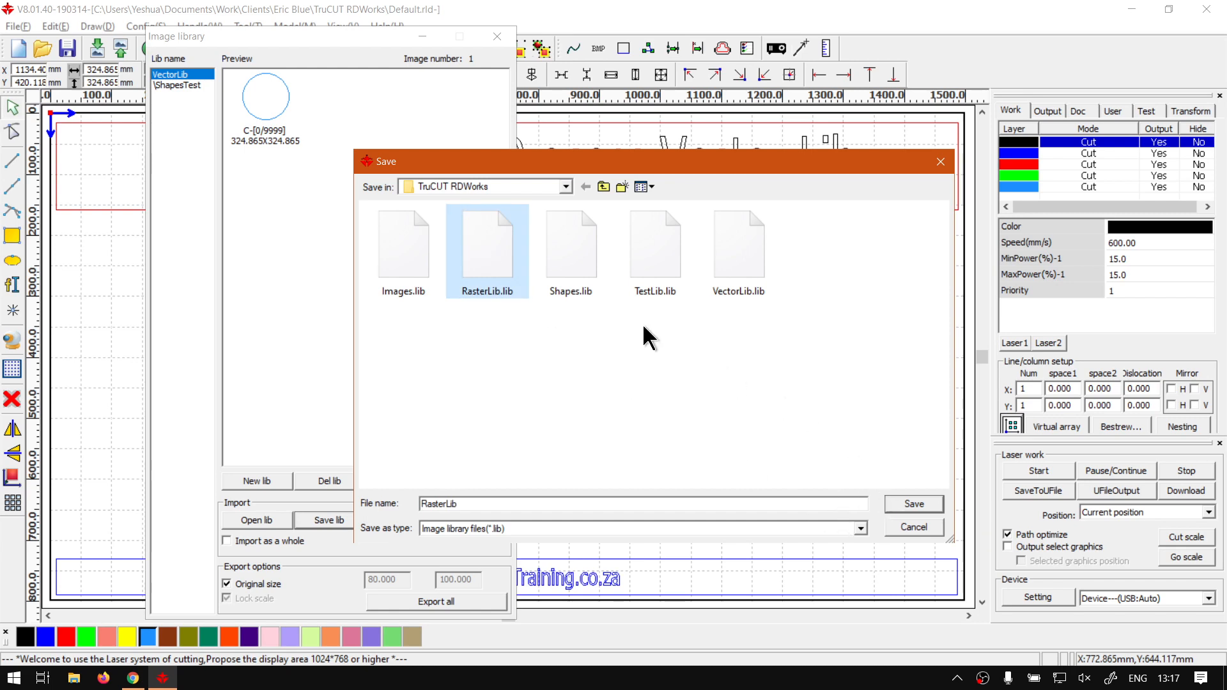
click(751, 253)
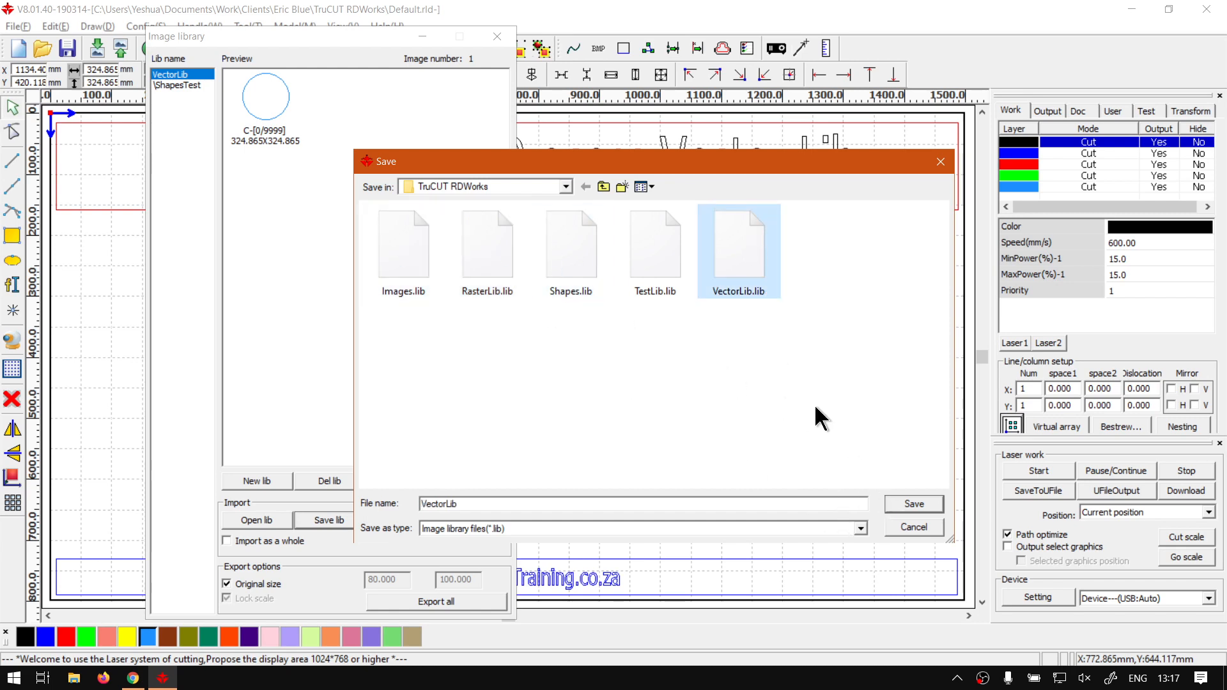
click(914, 504)
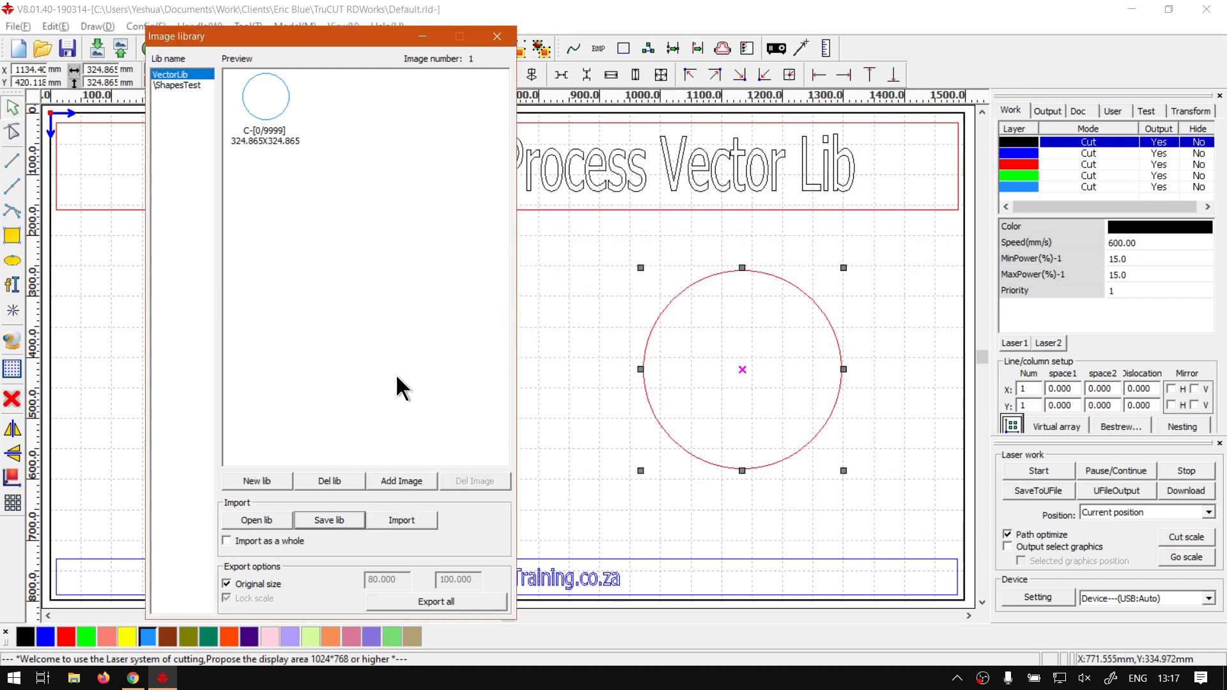
- Delete the circle from the page, leaving the image library open
click(824, 493)
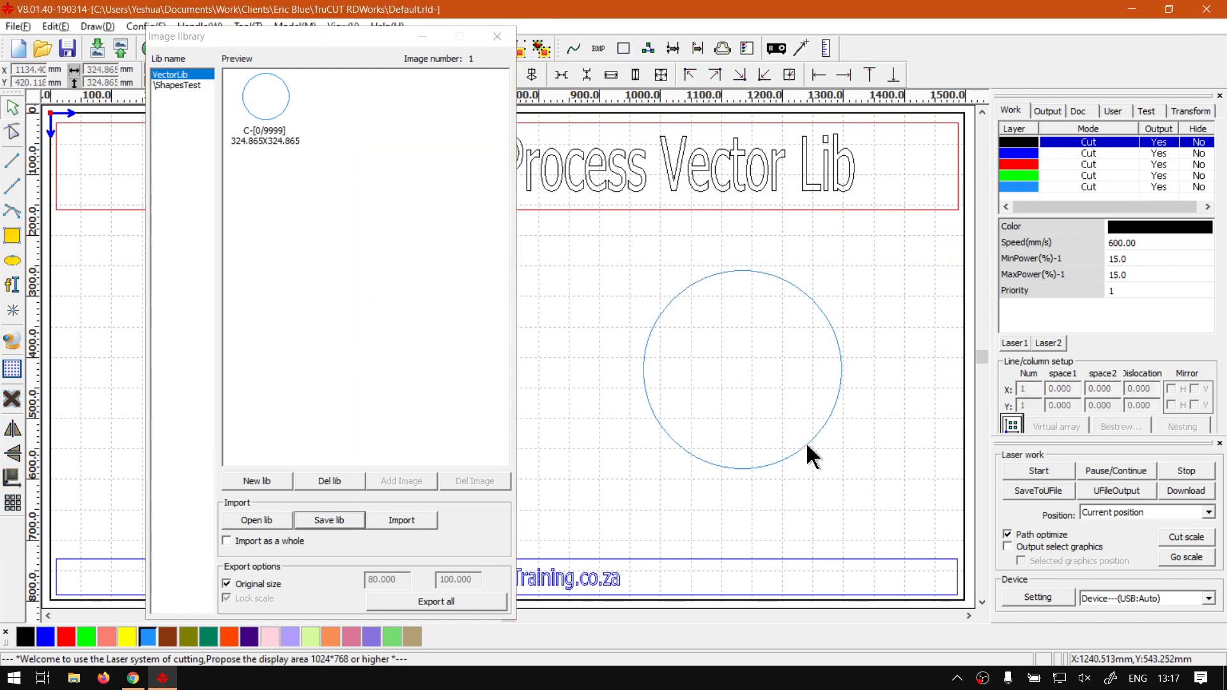
click(806, 445)
key(Delete)
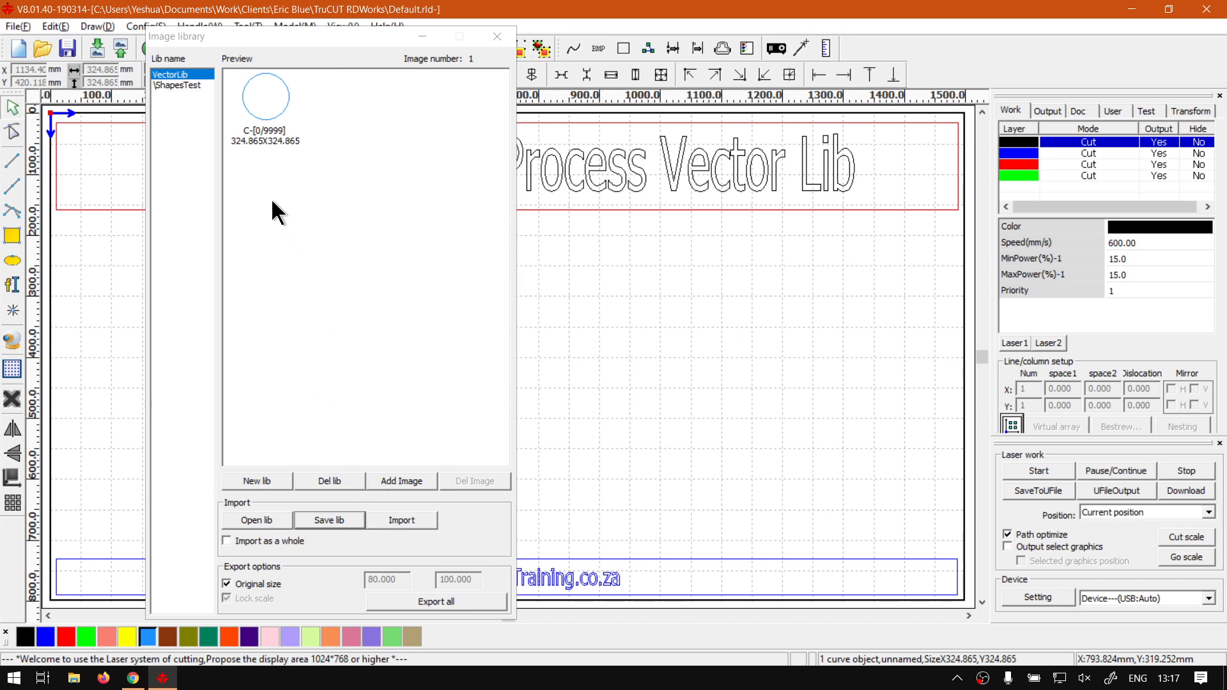
- Place image C from VectorLib on the empty page area, and toggle the Original size export option off and back on
click(267, 125)
click(719, 311)
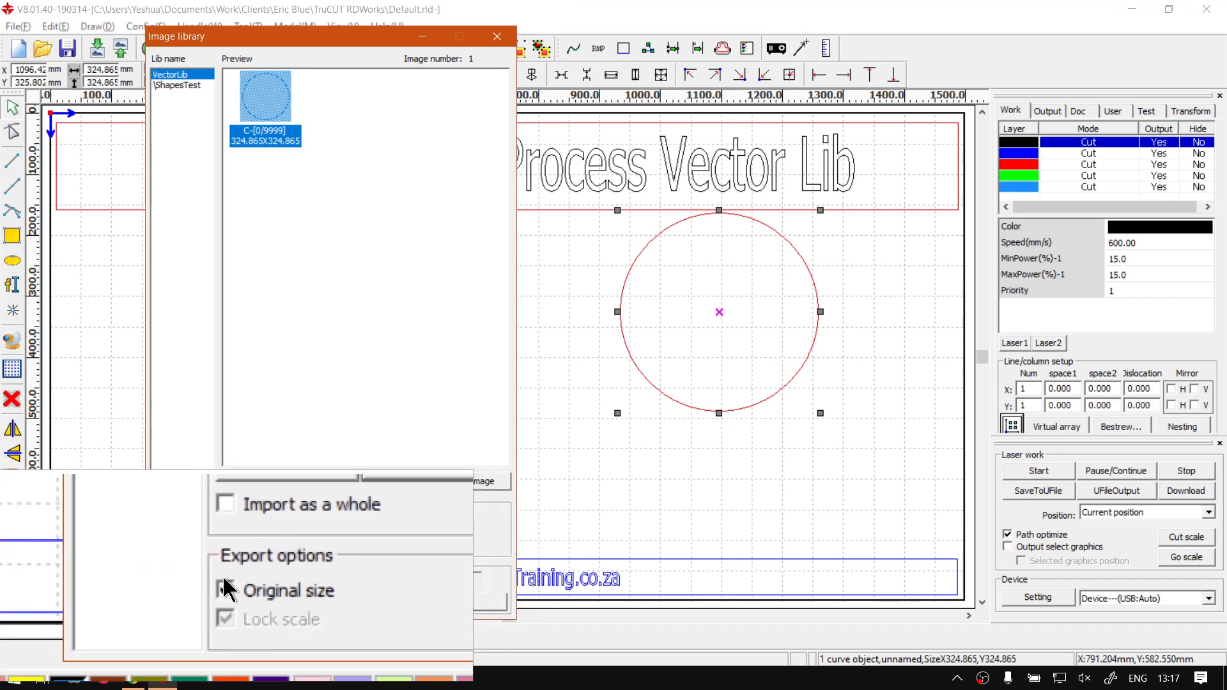
click(258, 584)
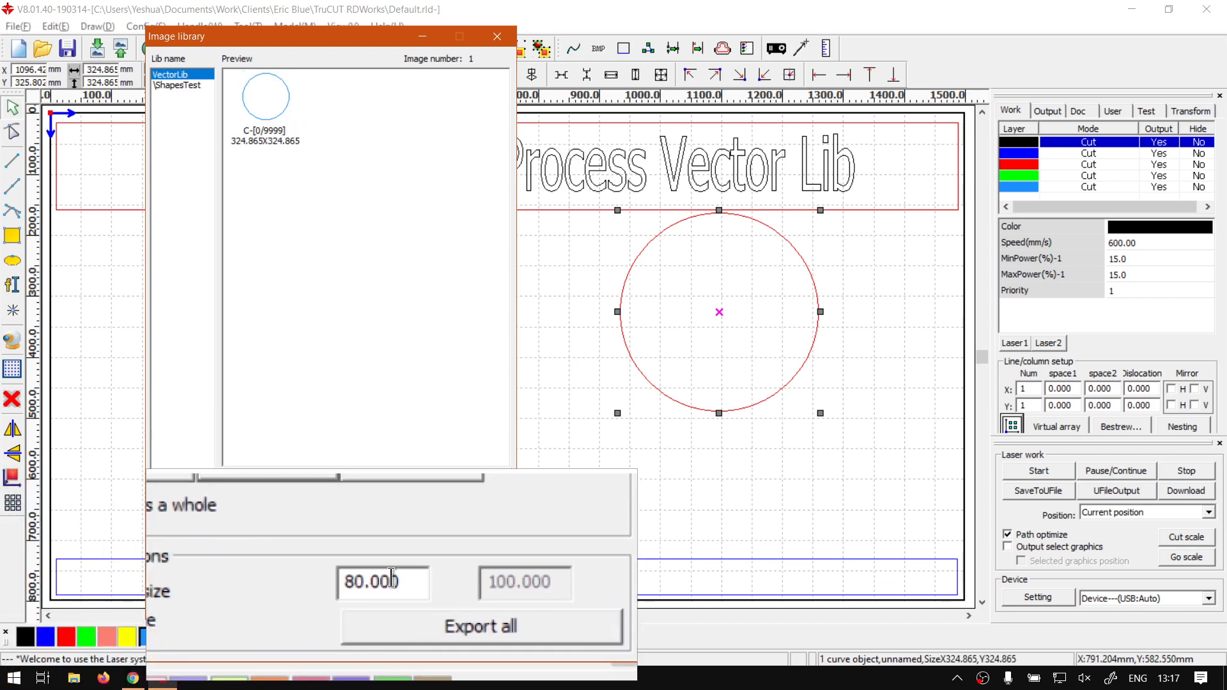
click(256, 581)
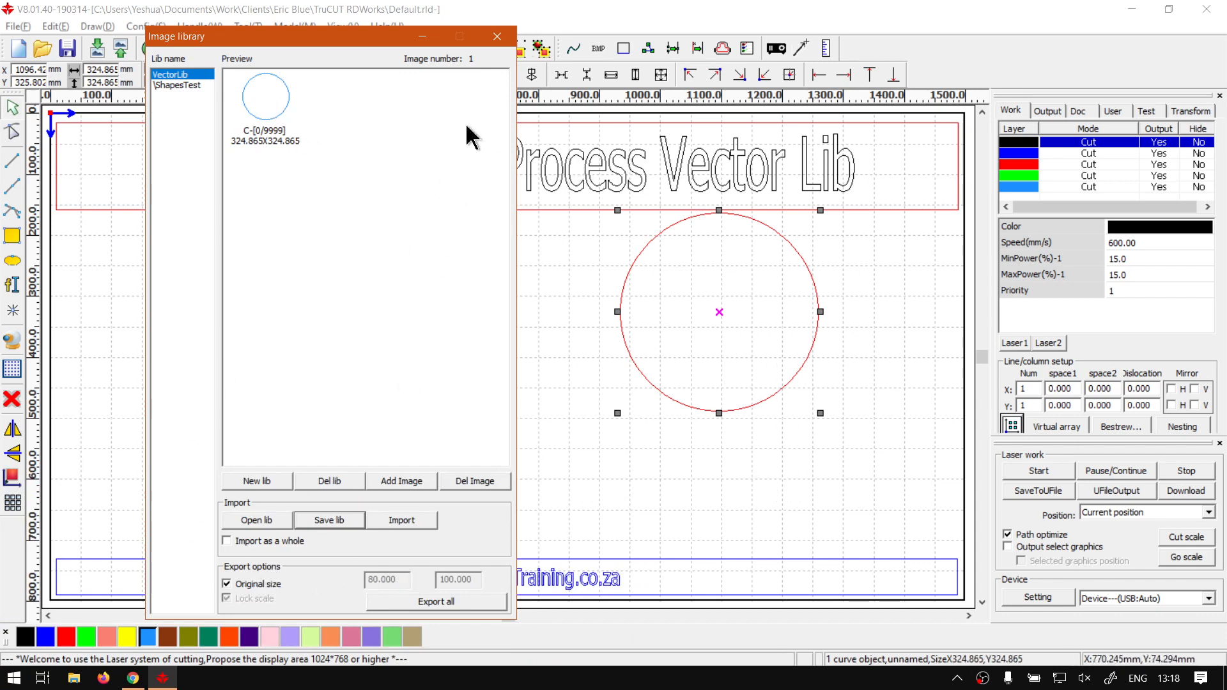
- Delete the ShapesTest library from the image library list and confirm the deletion
click(185, 85)
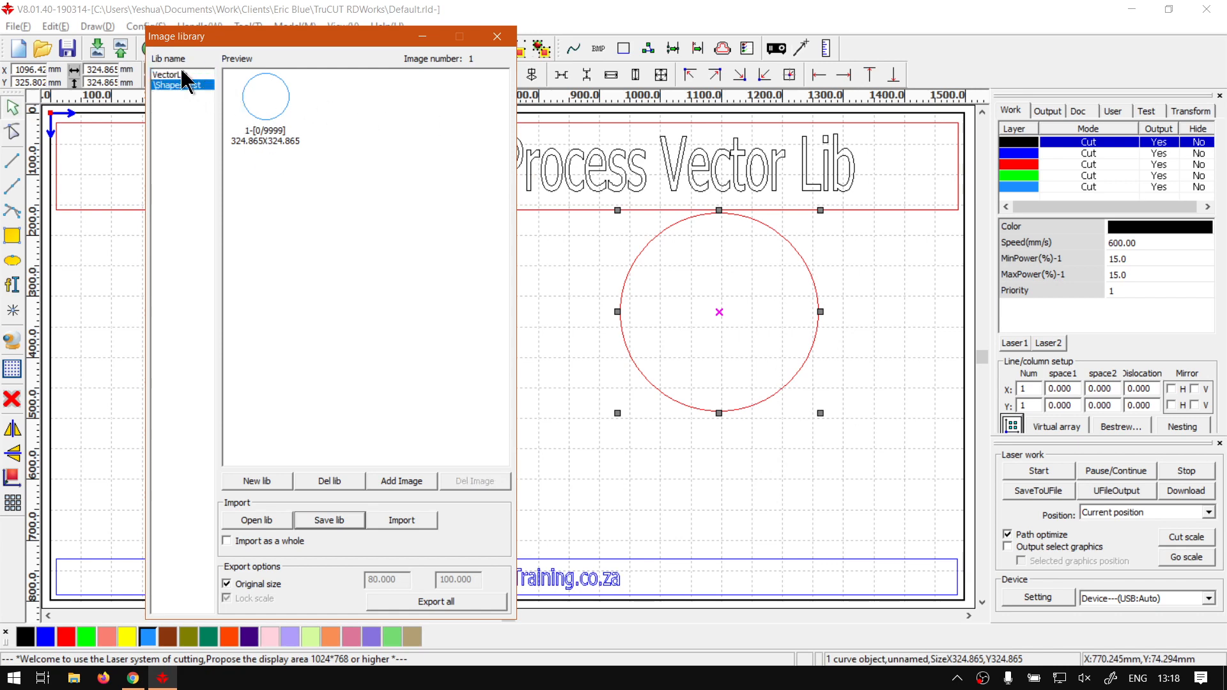
click(329, 487)
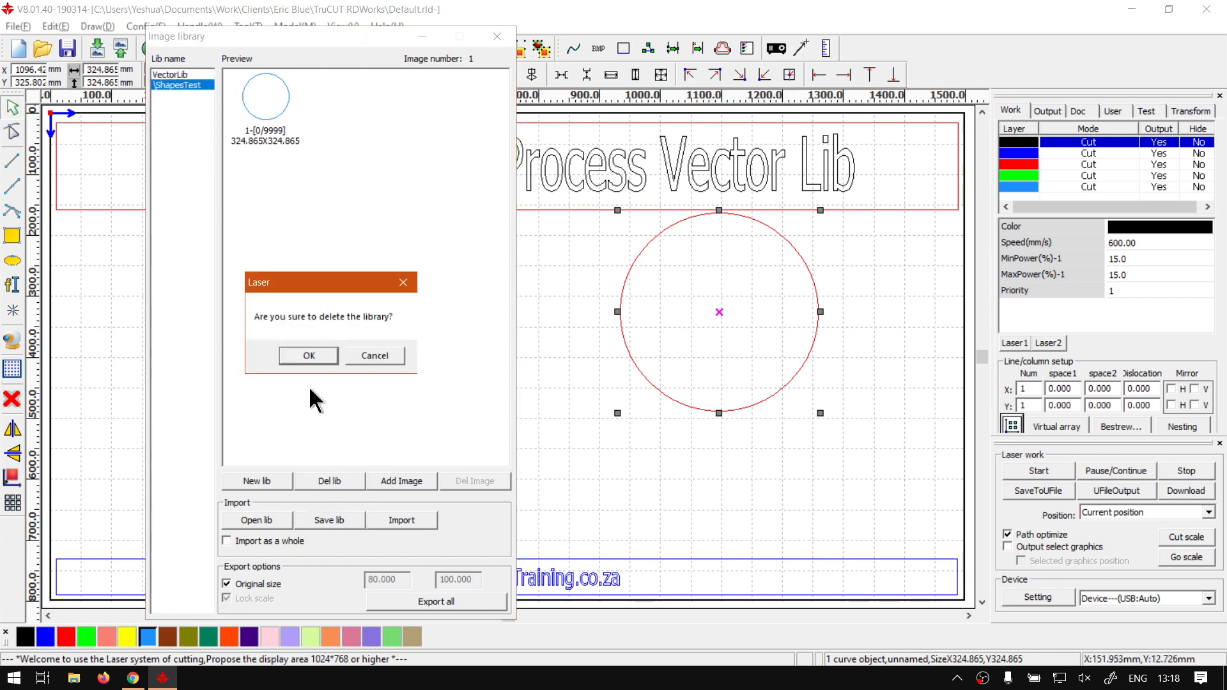
click(305, 353)
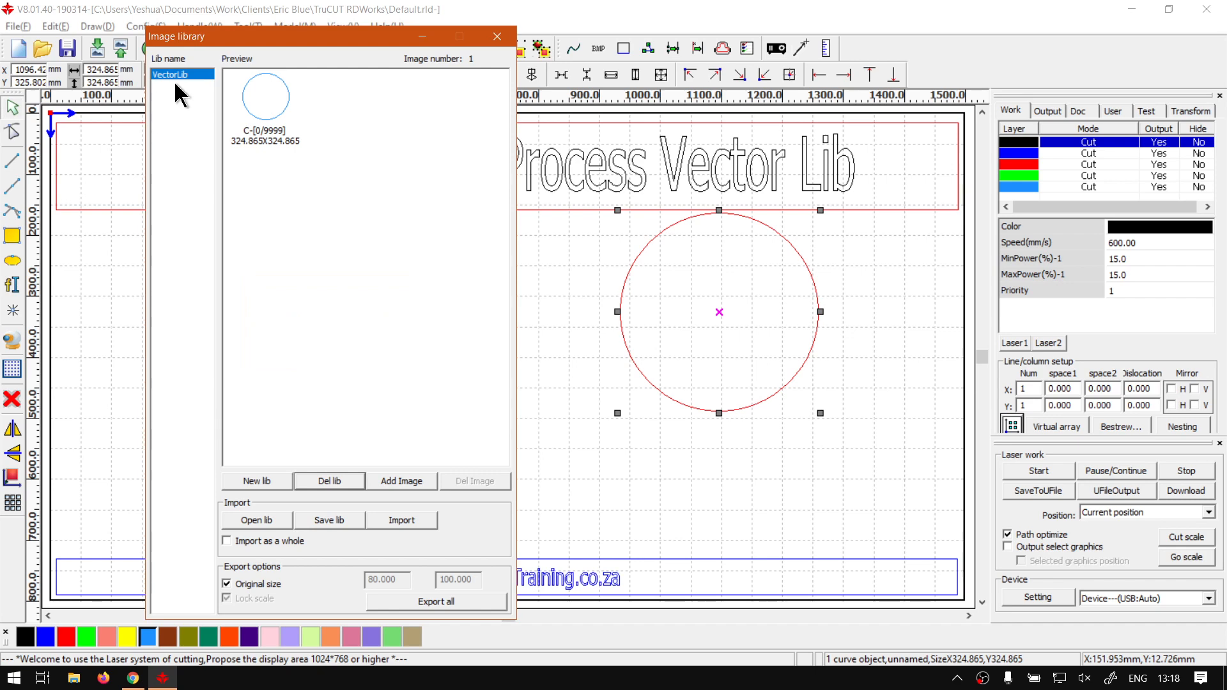
- Close the image library and move the placed circle to the middle of the page, then deselect it
click(498, 36)
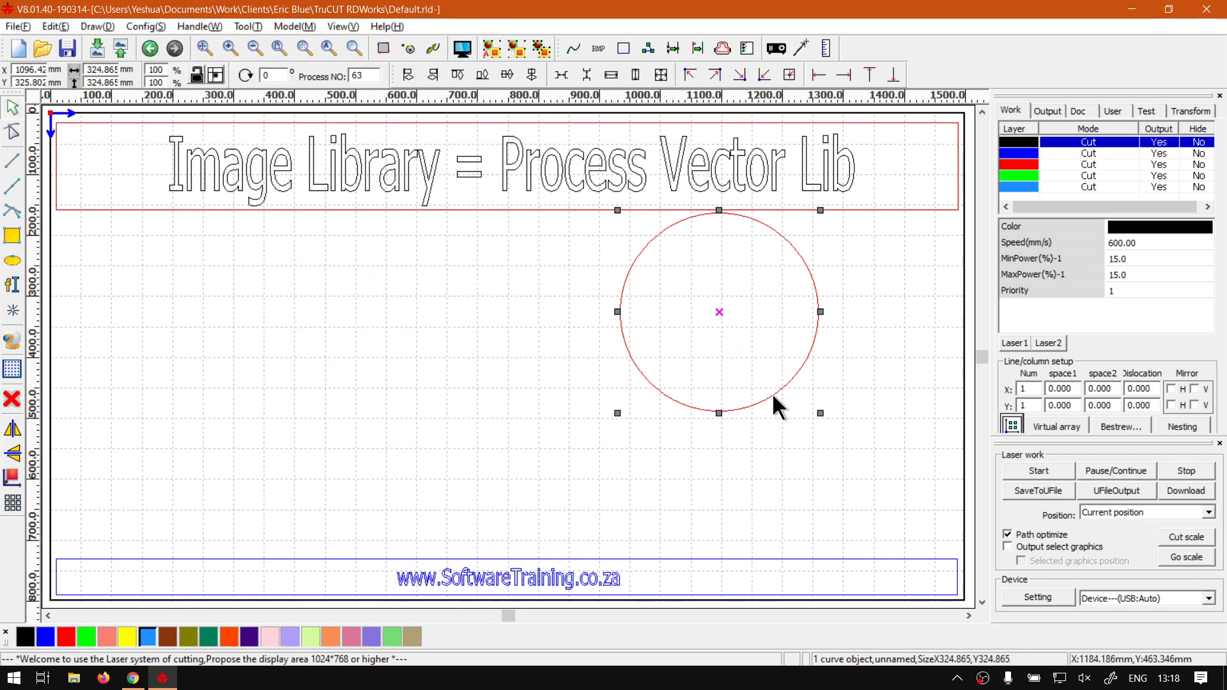
drag(771, 393, 560, 445)
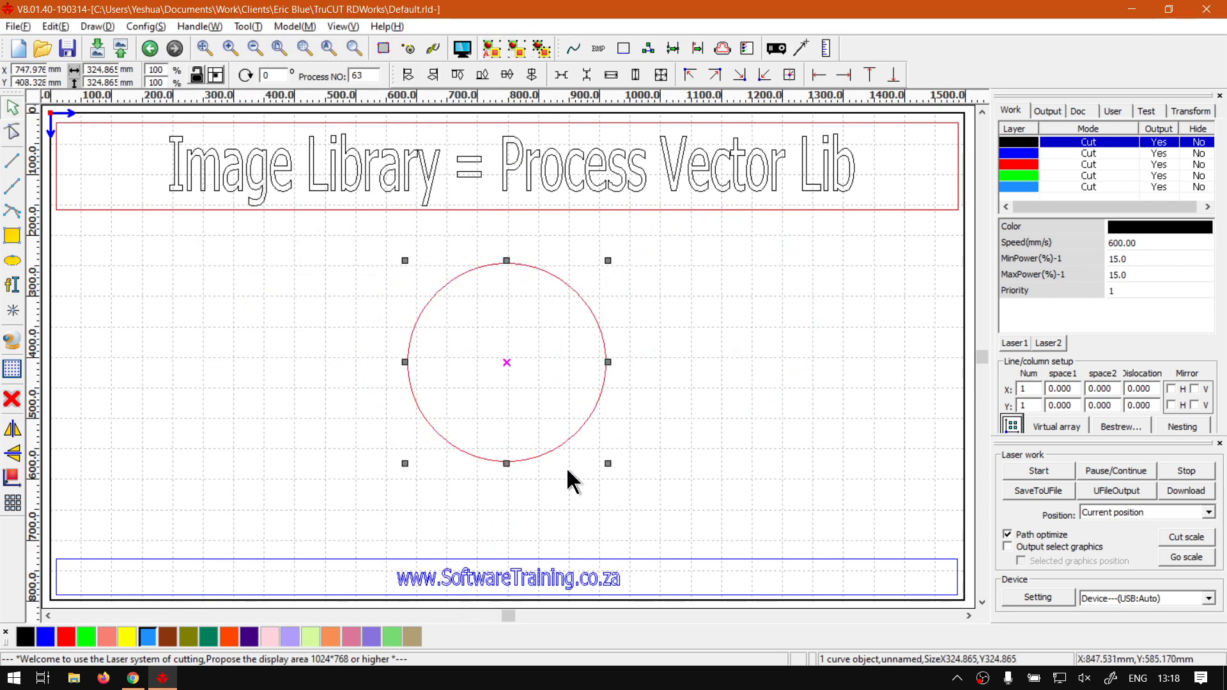
click(685, 464)
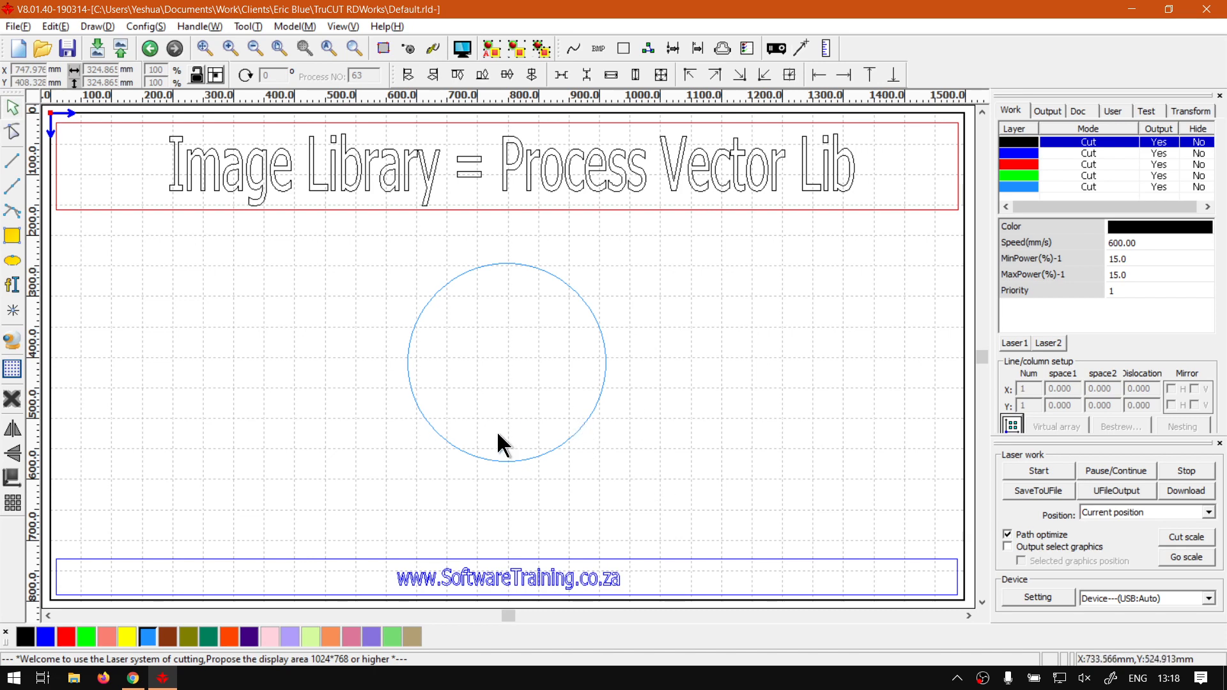
- Switch to Chrome and look over the training articles on the softwaretraining.co.za home page
click(133, 678)
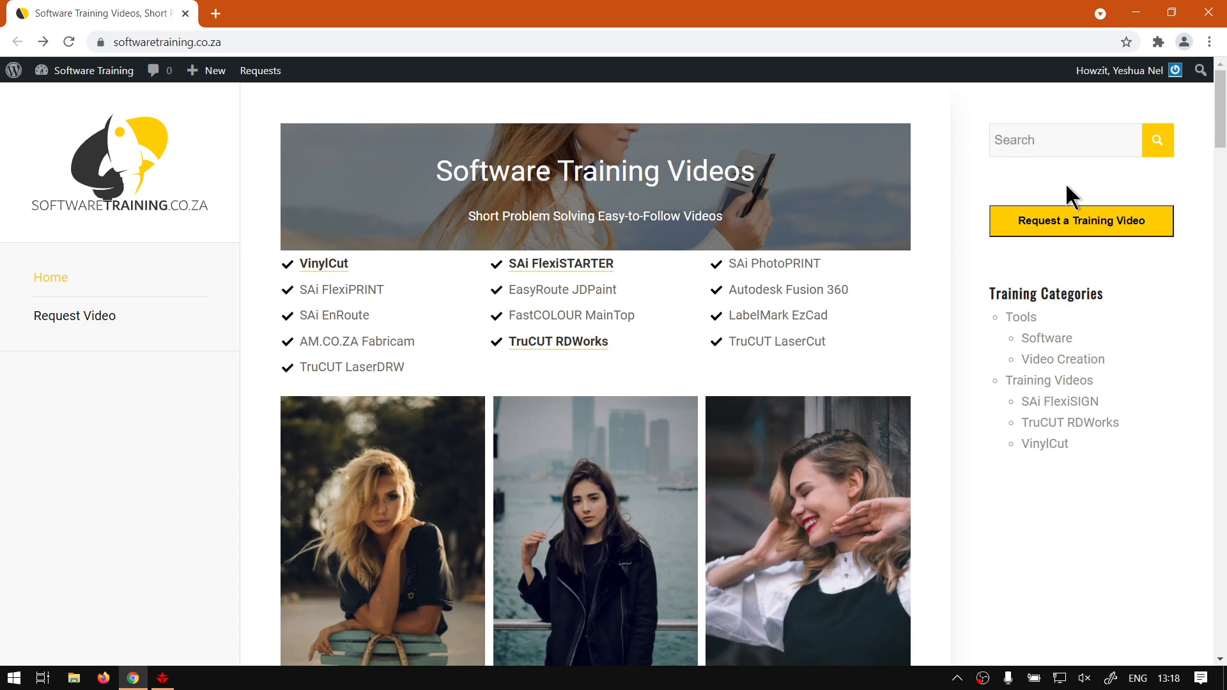
scroll(932, 313, down, 6)
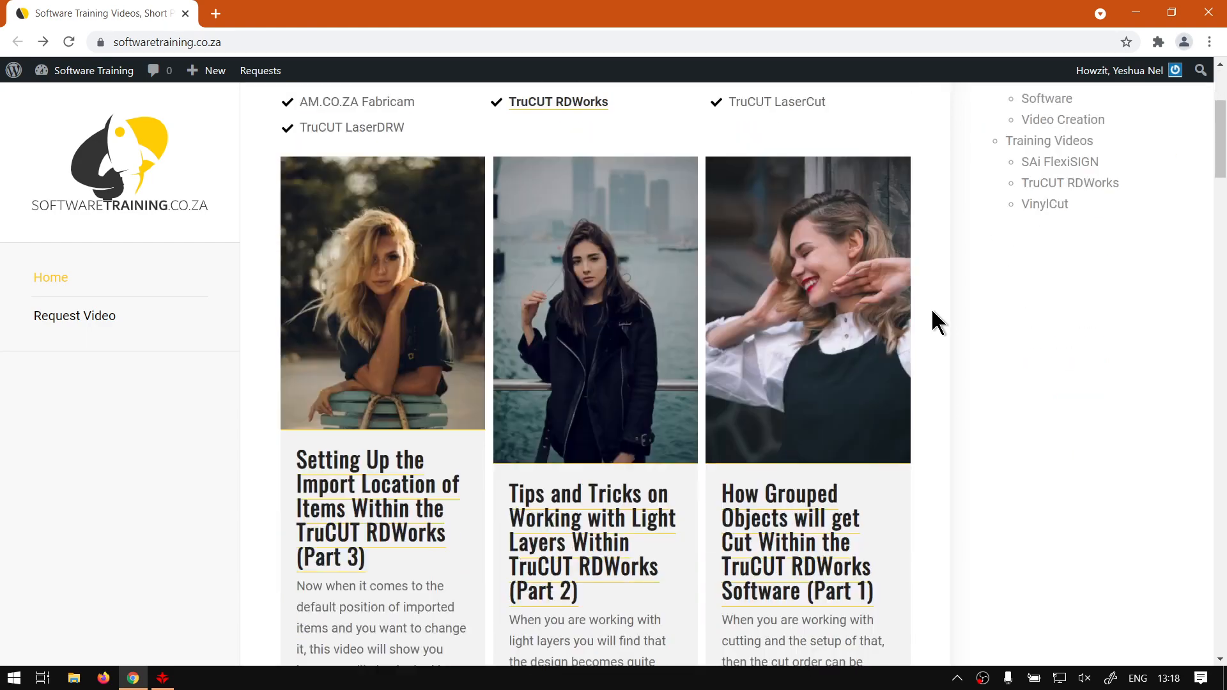
scroll(933, 305, up, 6)
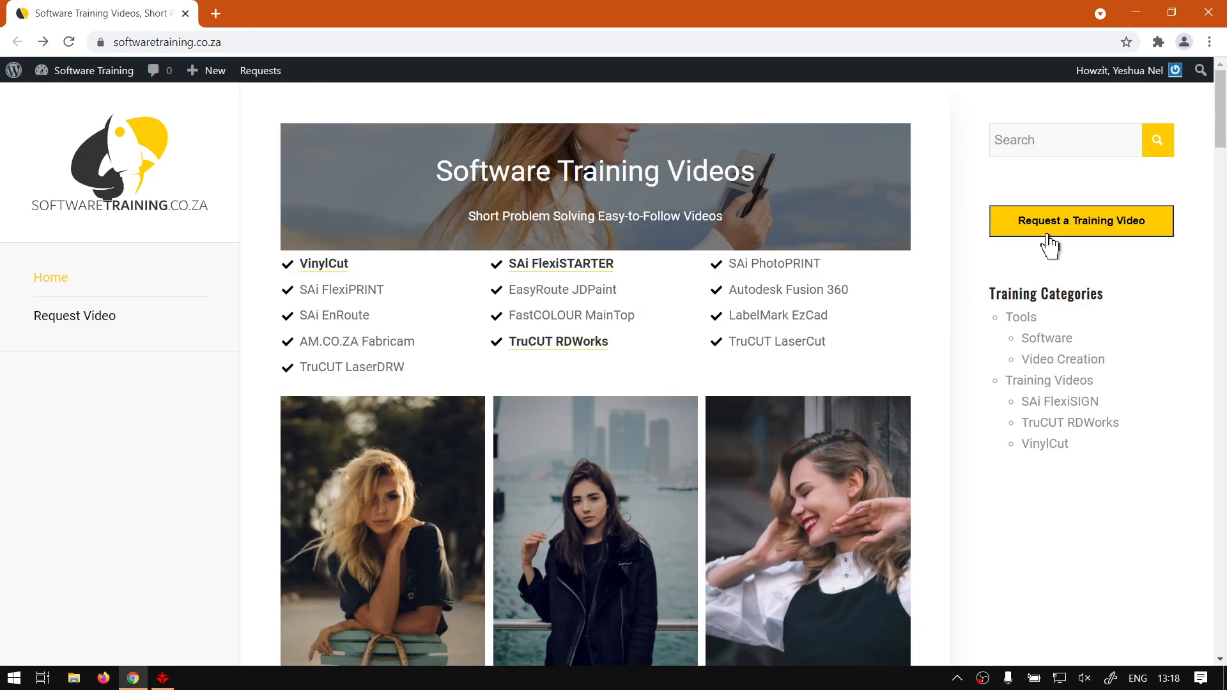